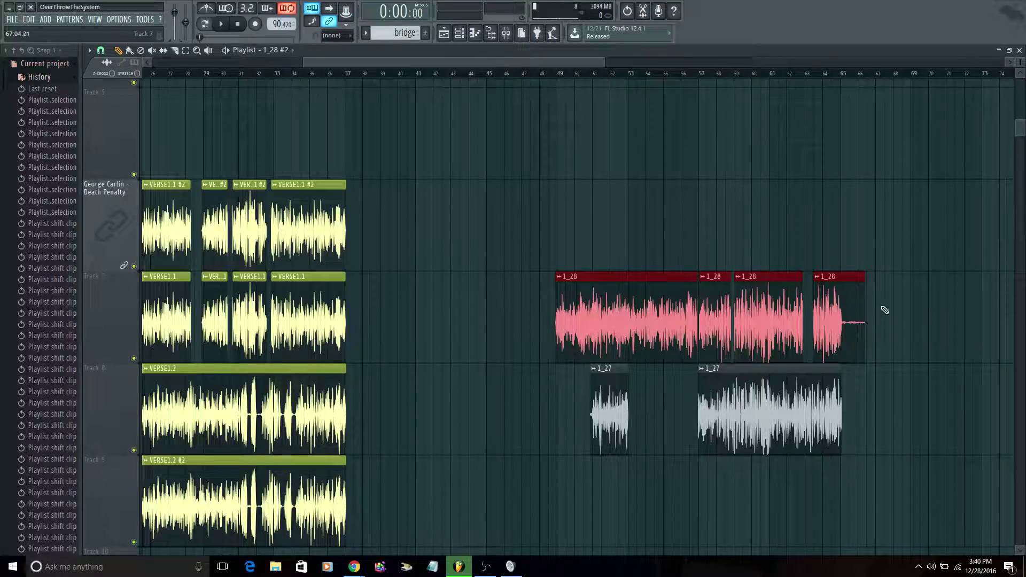
Step: Copy the four 1_28 clips from Track 7 onto the George Carlin - Death Penalty track directly above, keeping them time-aligned
drag(882, 309, 533, 296)
key(ctrl+c)
key(ctrl+v)
drag(221, 314, 592, 233)
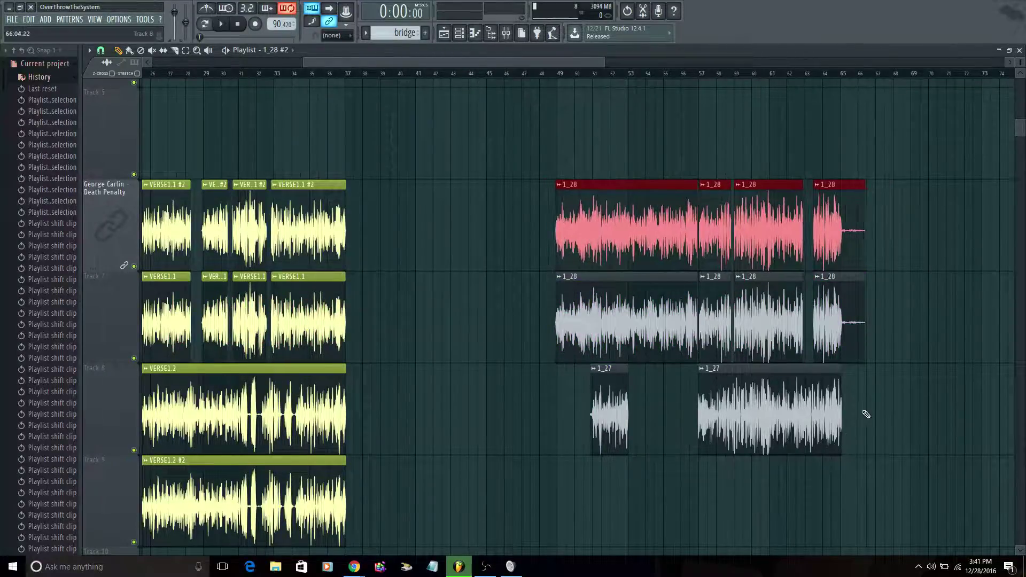
Step: Copy the two 1_27 clips onto Track 9 in line with the originals and delete the copy of the longer one
drag(866, 414, 556, 417)
key(ctrl+c)
key(ctrl+v)
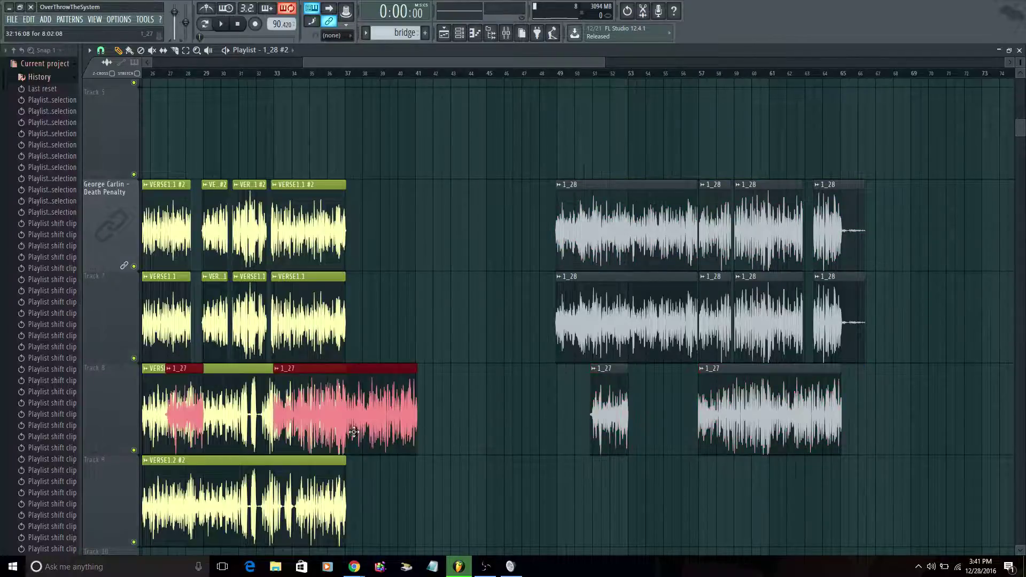
drag(353, 432, 778, 522)
right_click(805, 492)
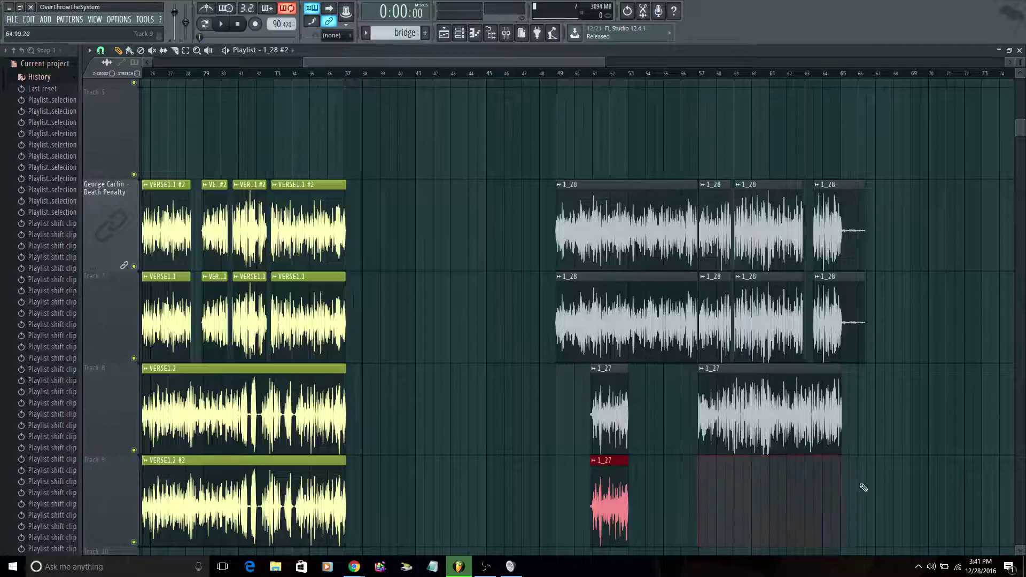
Step: Delete the three 1_28 clips on Track 7 that follow the first one
right_click(862, 325)
right_click(770, 321)
right_click(716, 316)
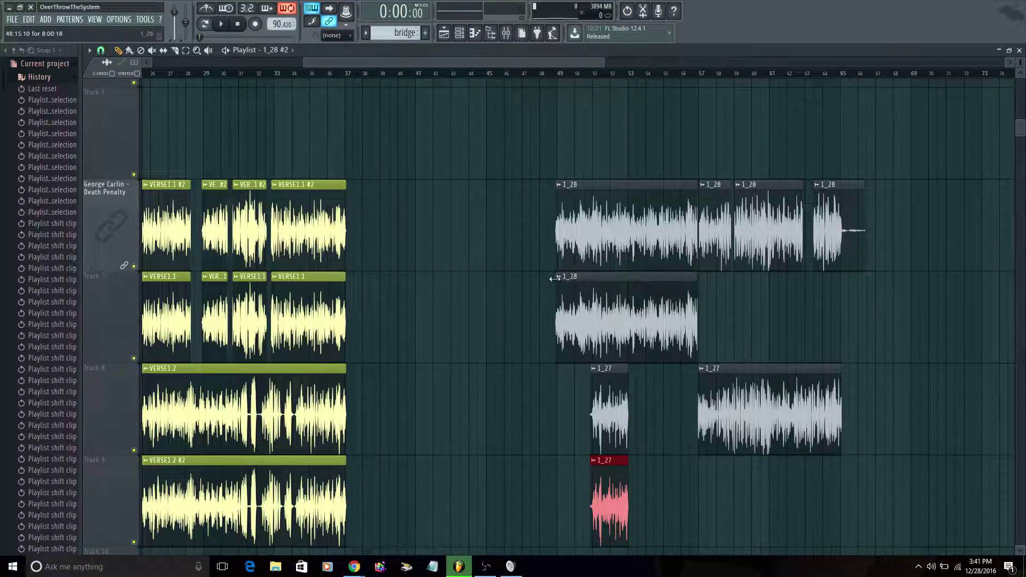
Step: Make the remaining 1_28 clip on Track 7 and the 1_27 clip on Track 9 unique
click(560, 280)
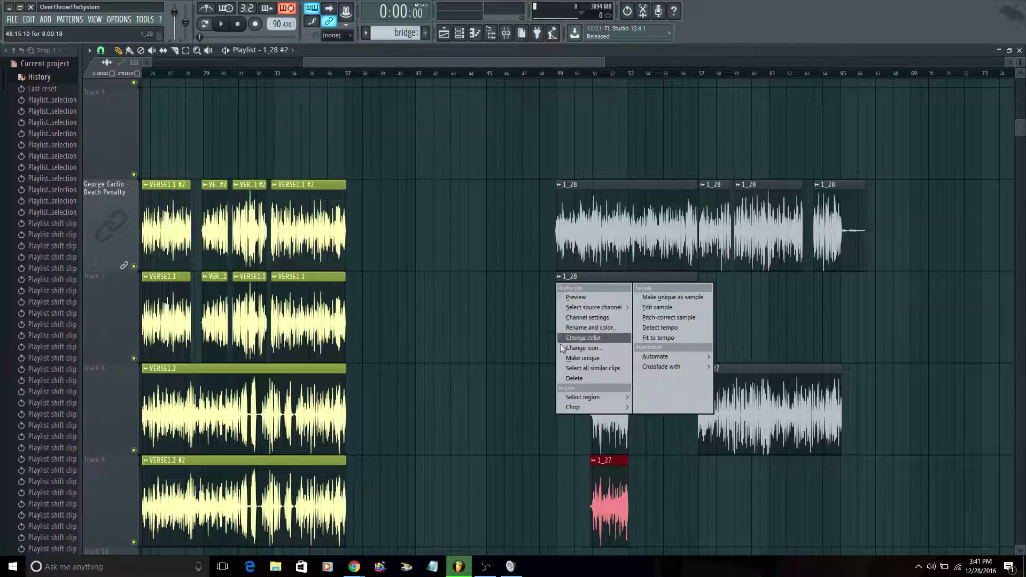
click(613, 362)
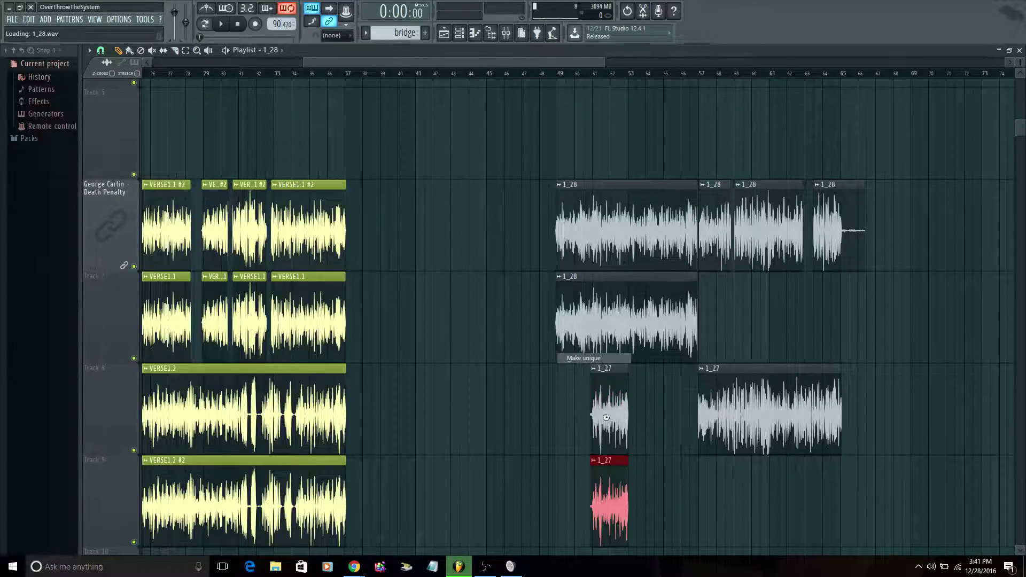
click(594, 461)
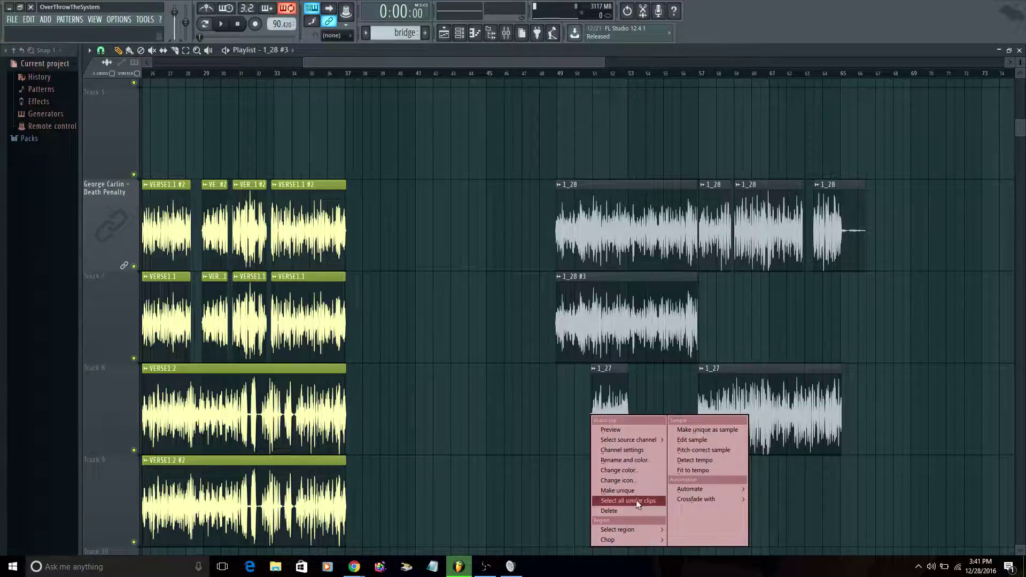
click(634, 490)
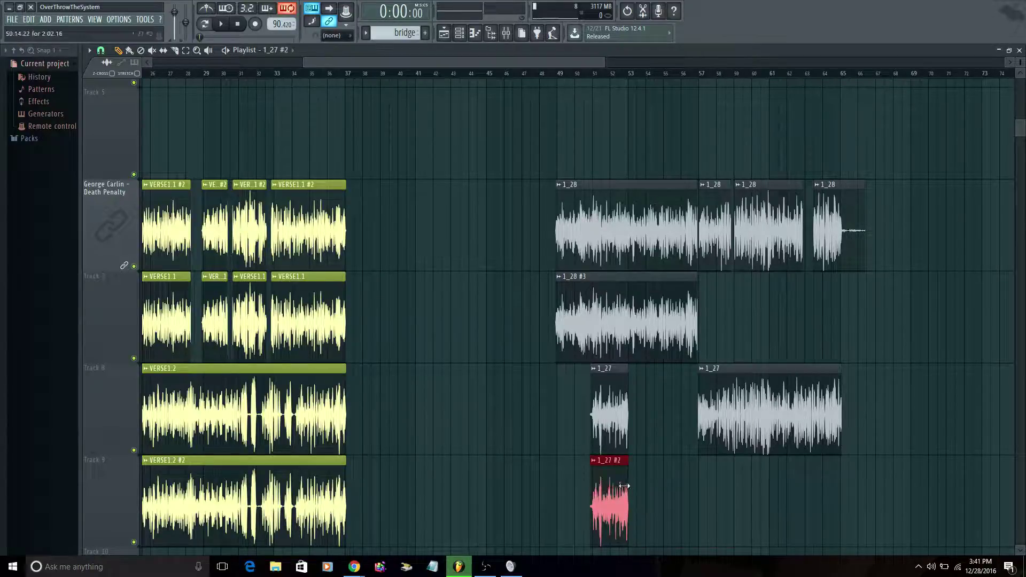
Step: Extend the 1_27 #2 and 1_28 #3 clips so each ends level with the last clip on the track above it
drag(628, 484, 838, 480)
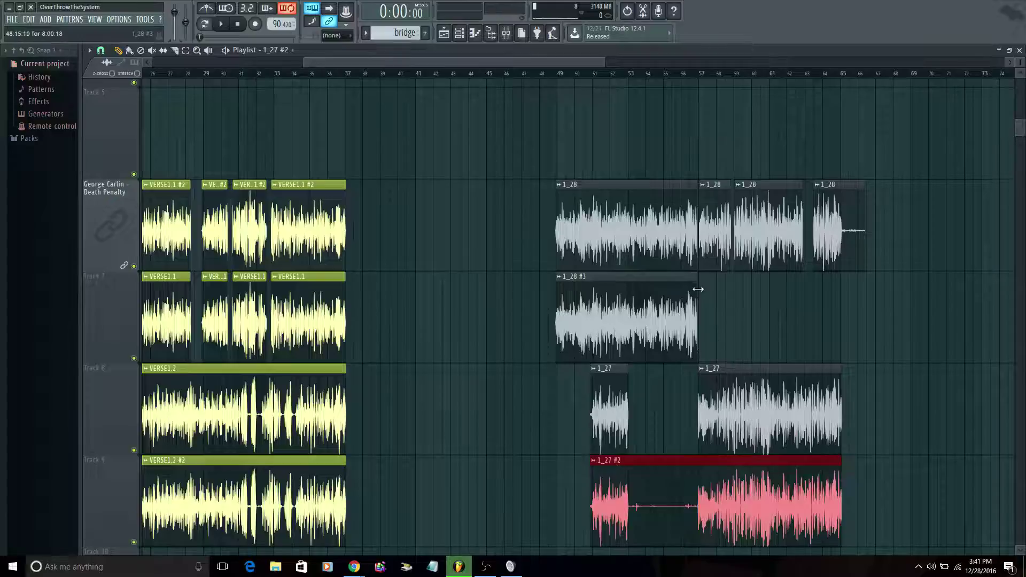
drag(699, 291, 867, 312)
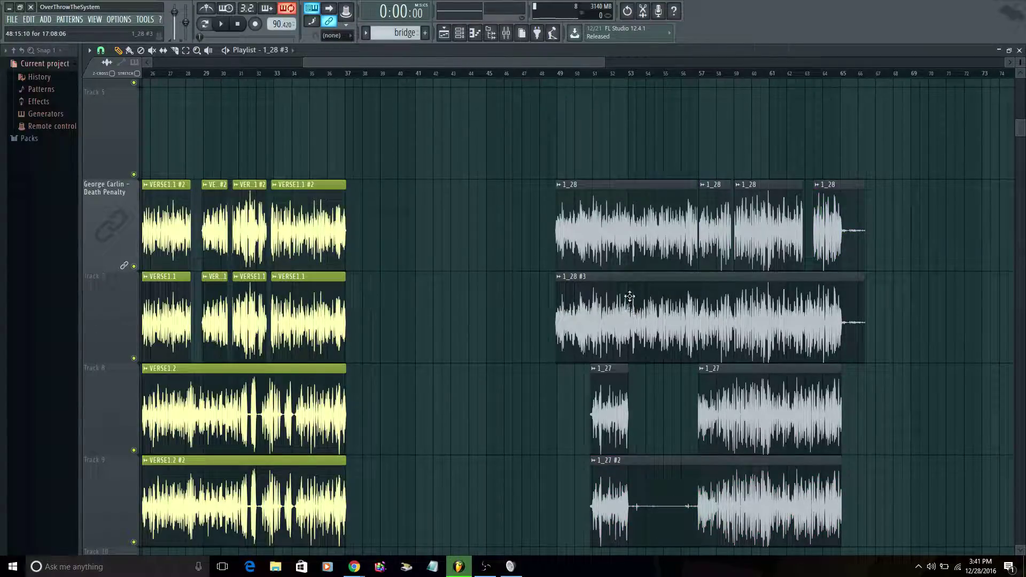
Step: Slice the 1_28 #3 clip on Track 7 at the places where the clips on the track above are cut
key(c)
drag(699, 298, 699, 346)
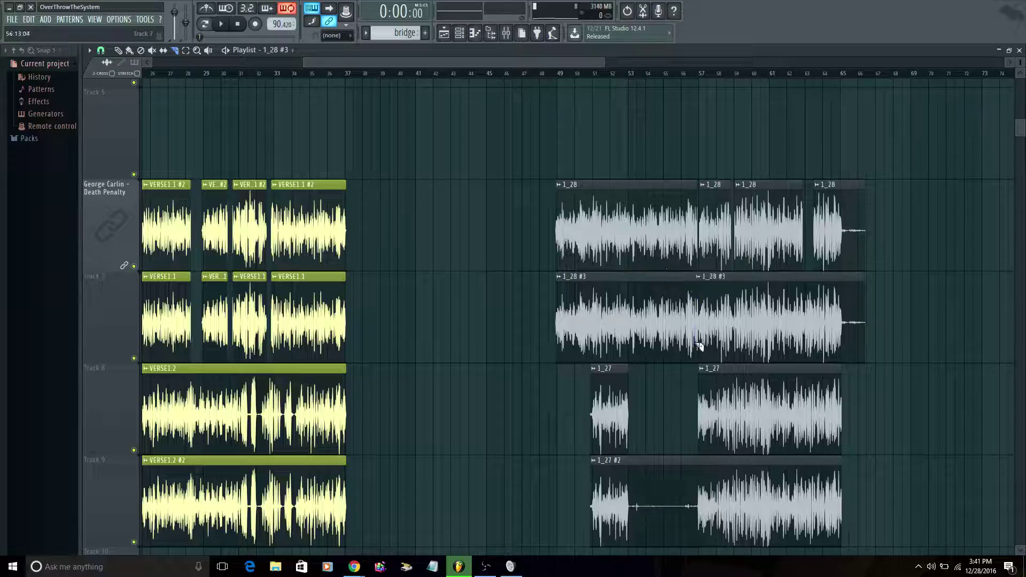
drag(701, 295, 728, 329)
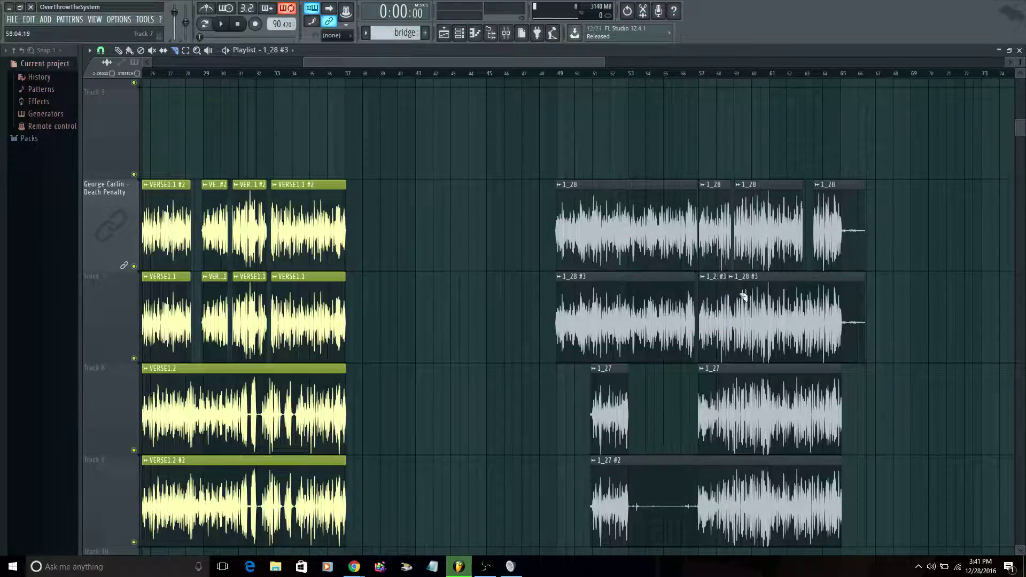
drag(738, 290, 737, 316)
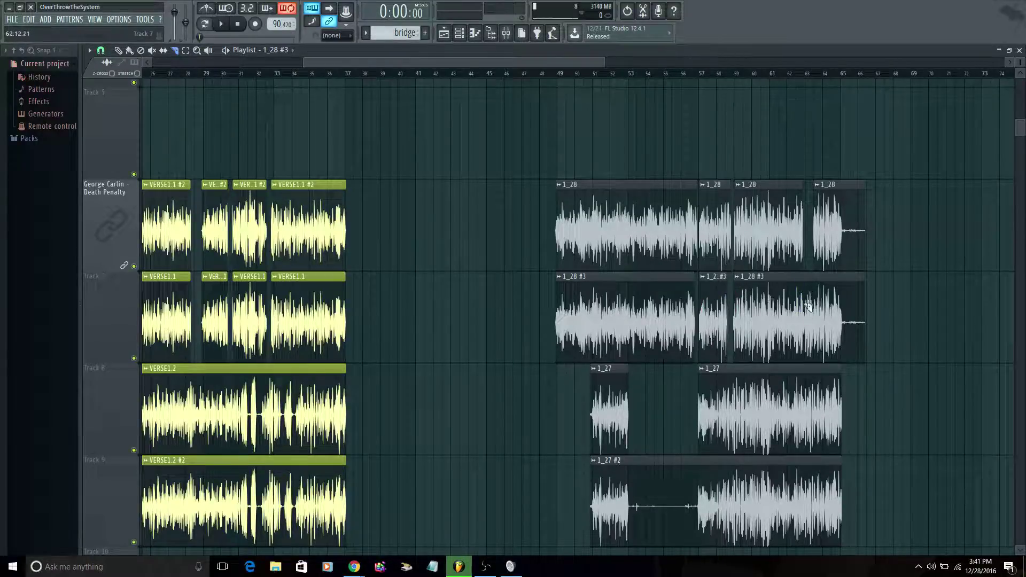
drag(811, 288, 804, 323)
Step: Cut out the silent middle of the 1_27 #2 clip and trim both remaining pieces to match the 1_27 clips above
drag(637, 489, 691, 469)
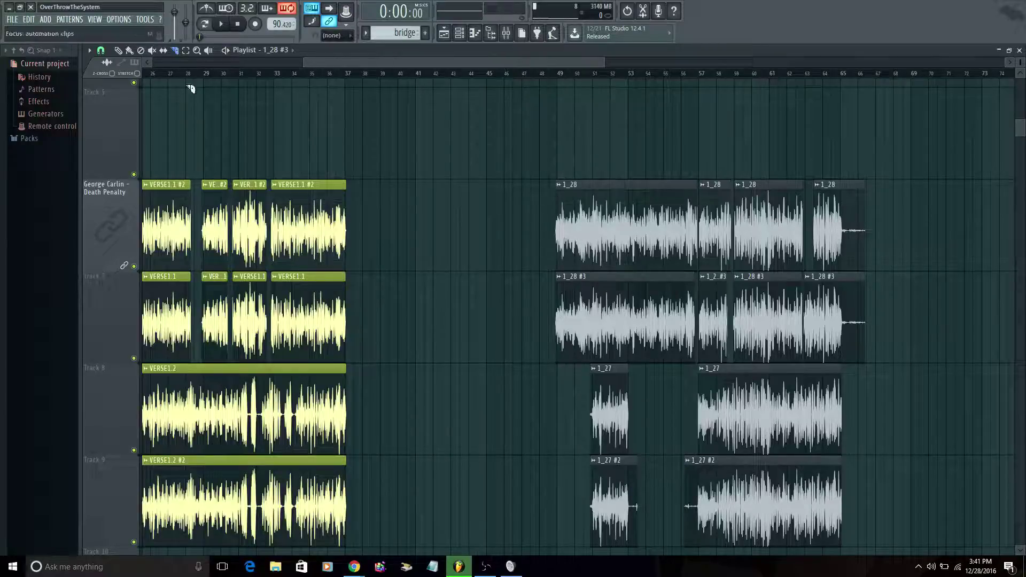
key(p)
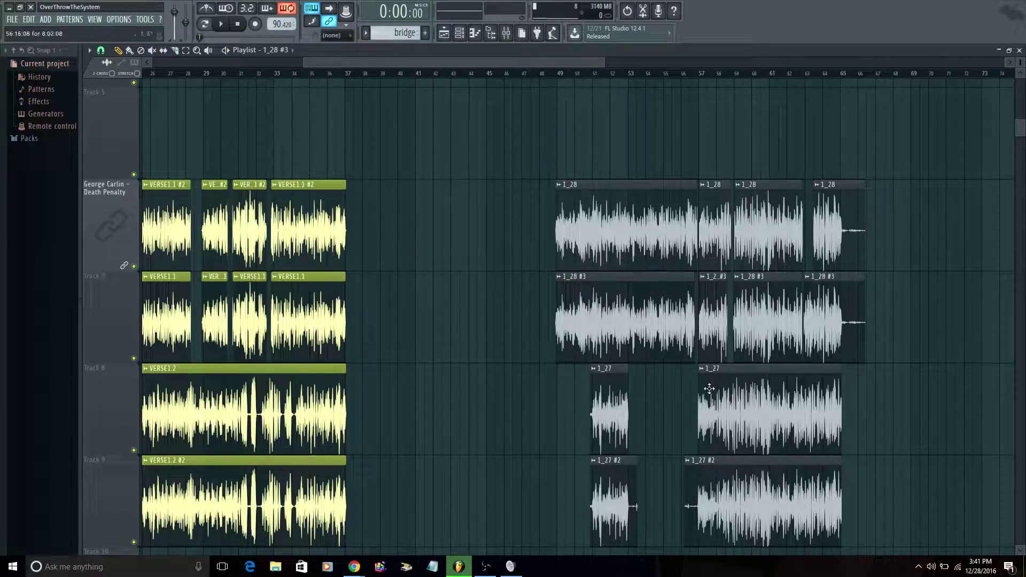
drag(683, 487, 698, 478)
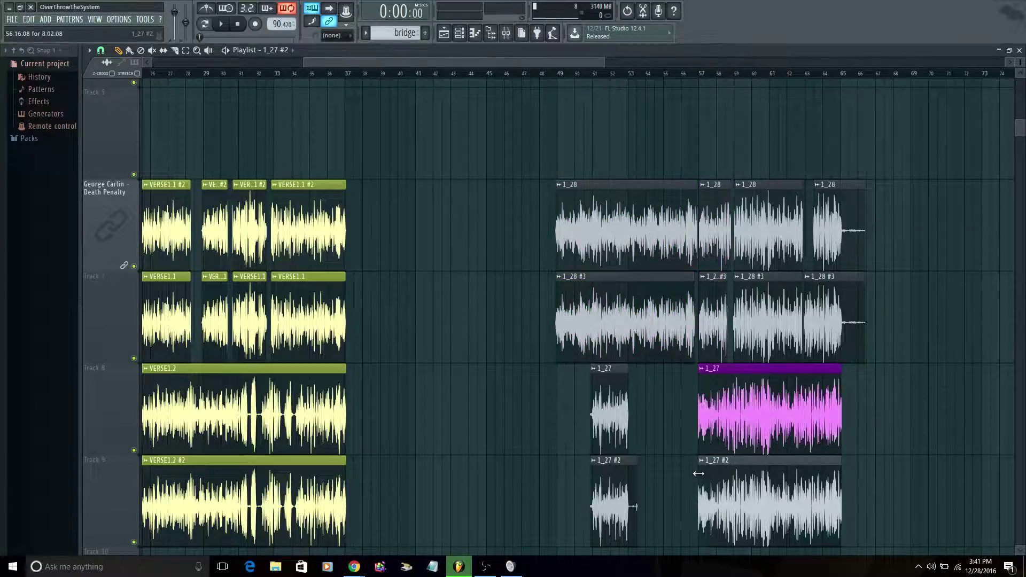
drag(635, 476, 628, 477)
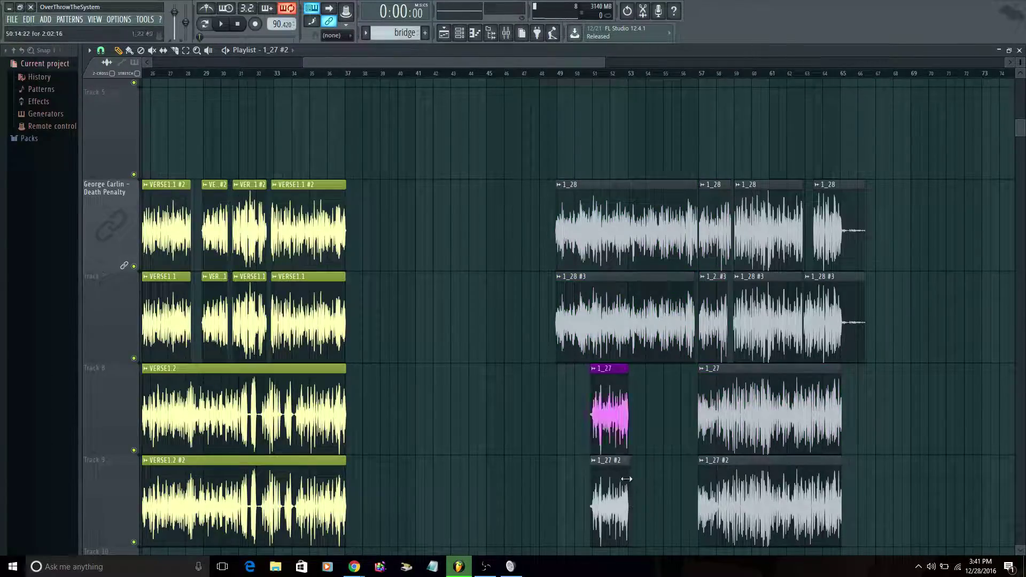
Step: Trim the edges of the 1_28 #3 slices on Track 7 to match the clips and gaps on the track above
drag(699, 287, 706, 287)
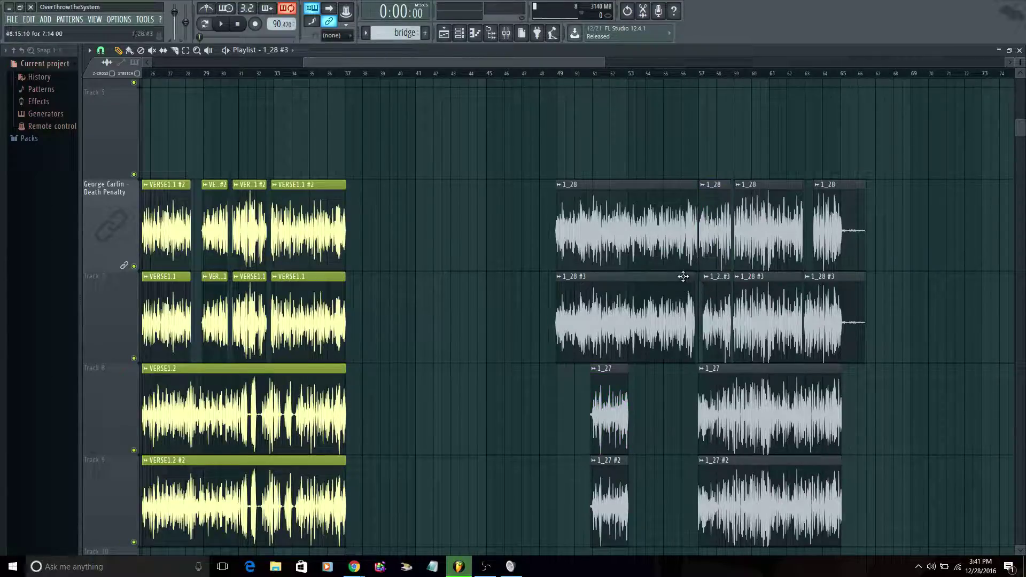
key(ctrl+z)
drag(701, 293, 738, 282)
click(807, 279)
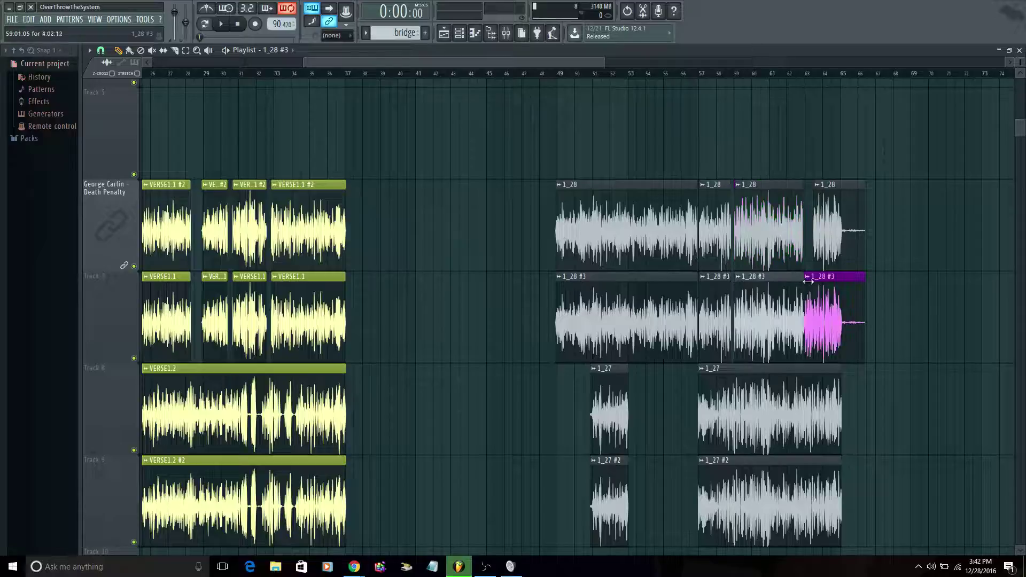
click(802, 282)
drag(807, 284, 928, 285)
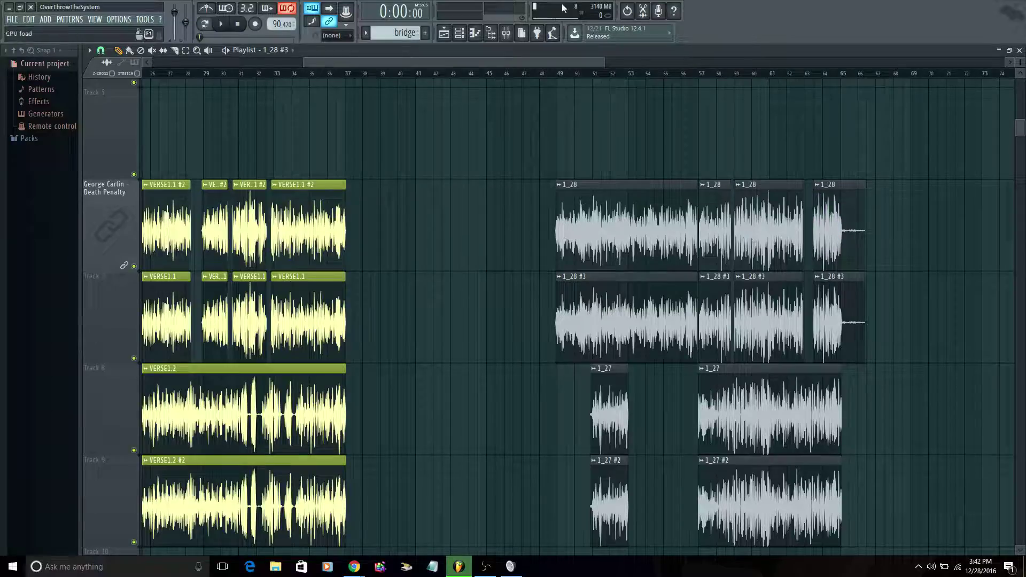
Step: Color all five selected channels in the Channel rack orange with the Gradient option
click(460, 35)
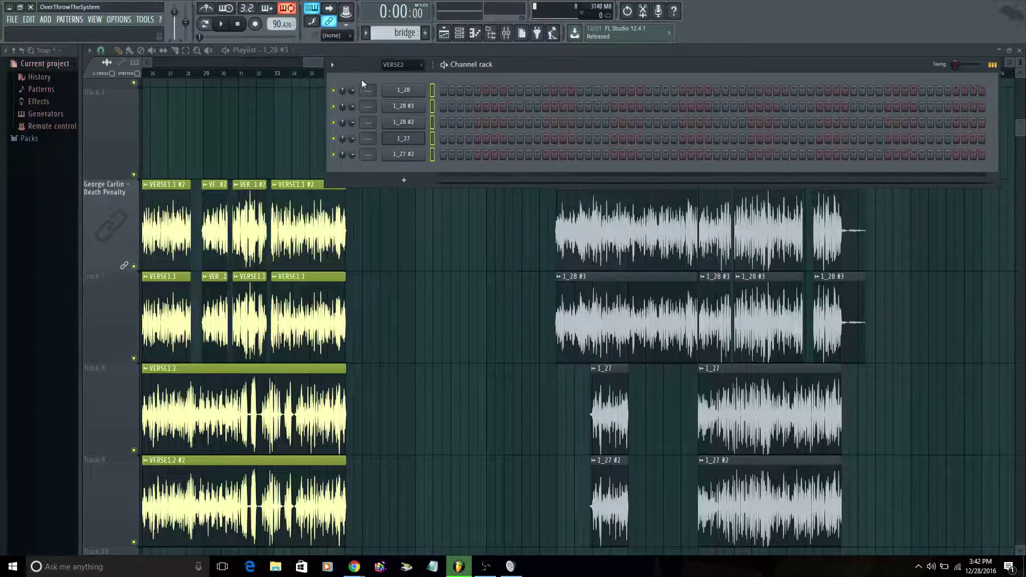
click(332, 64)
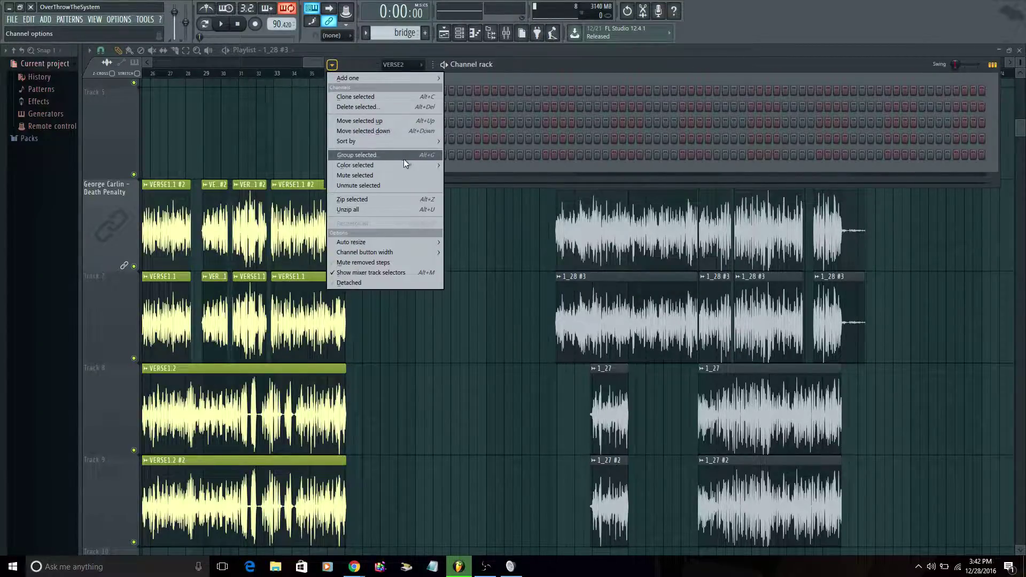
mouse_move(403, 165)
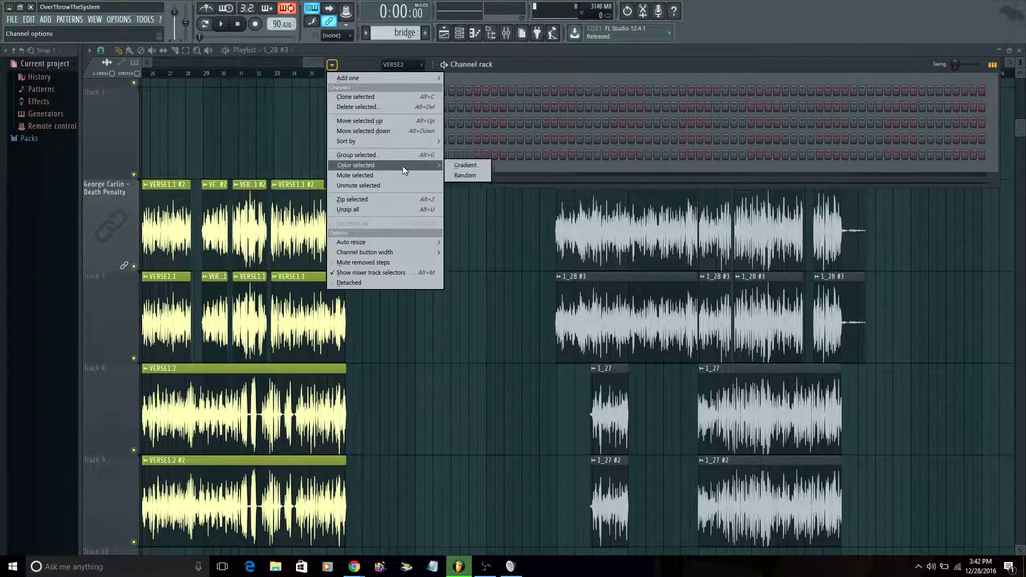
click(476, 166)
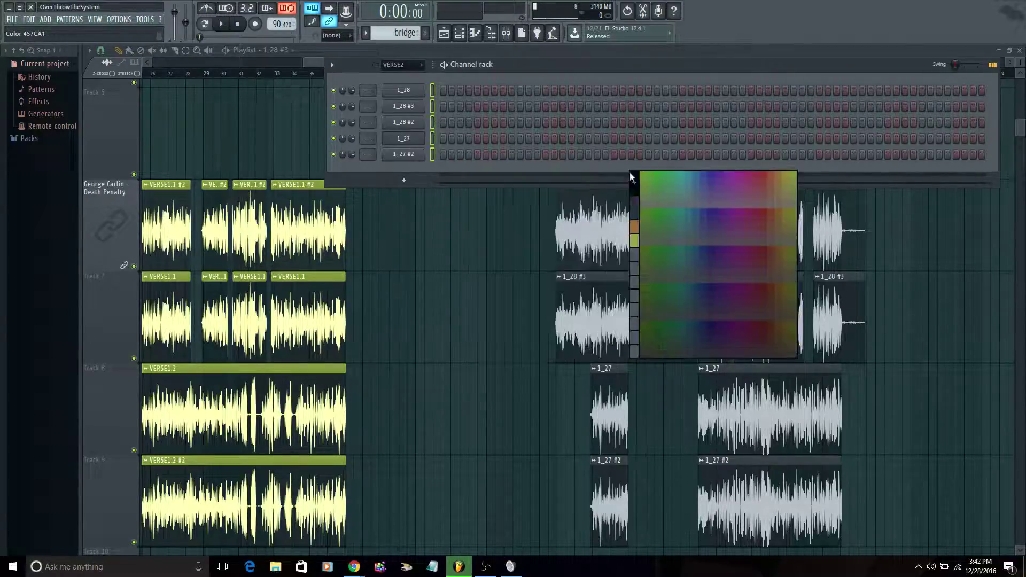
click(633, 226)
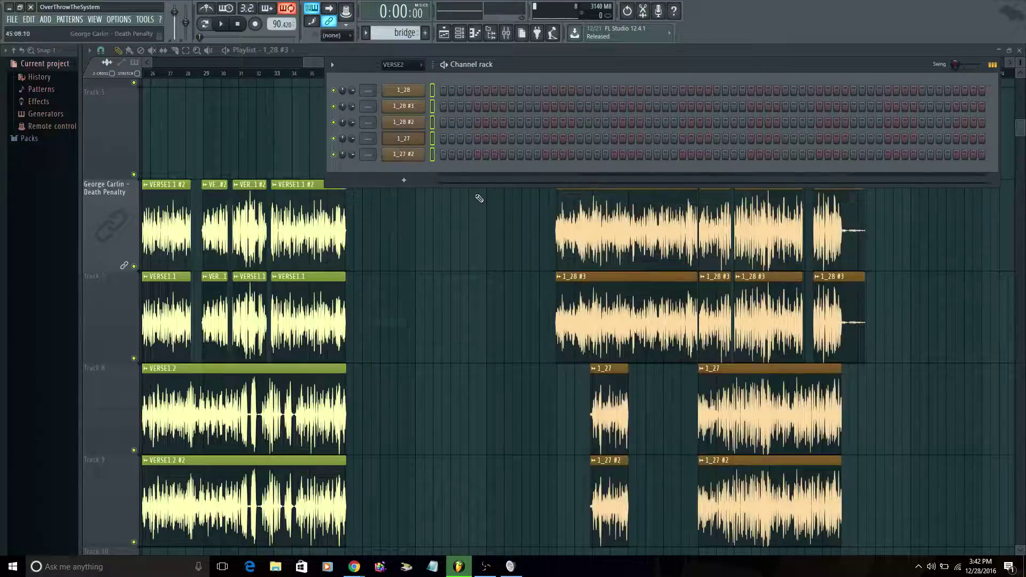
Step: Rename the 1_28 channel to verse2.1
right_click(409, 94)
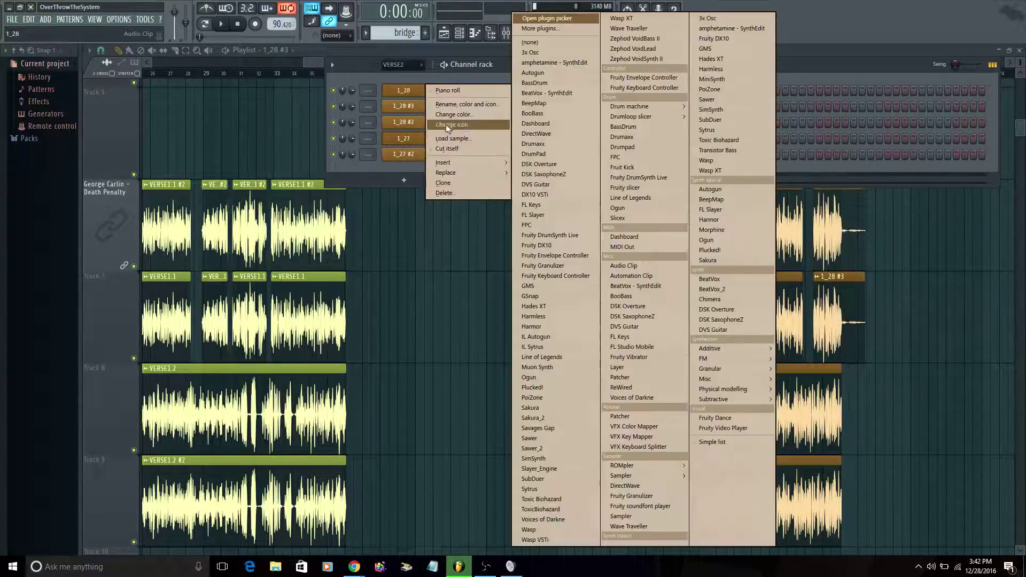
click(475, 100)
text(v)
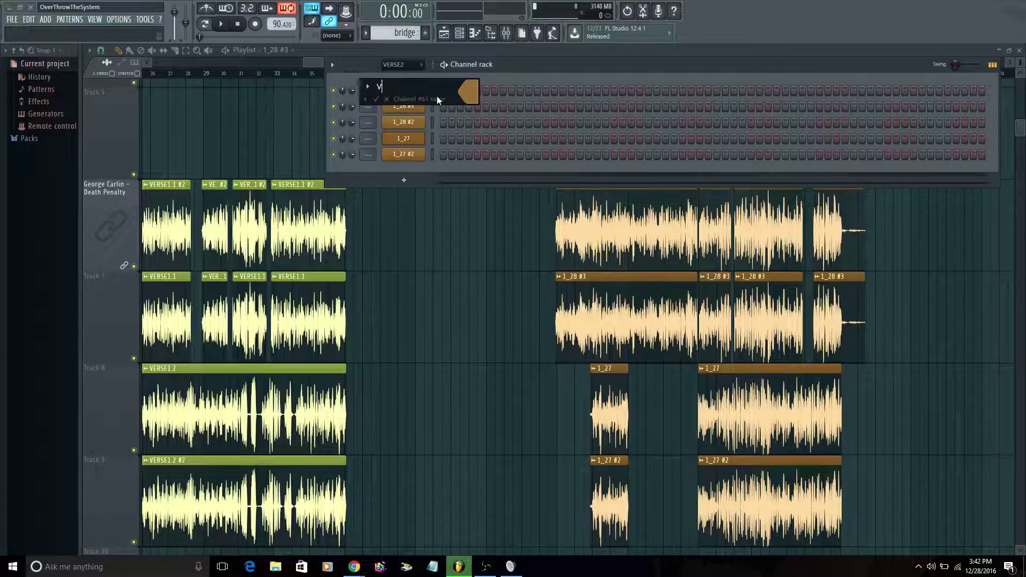
text(erse2.1)
key(Return)
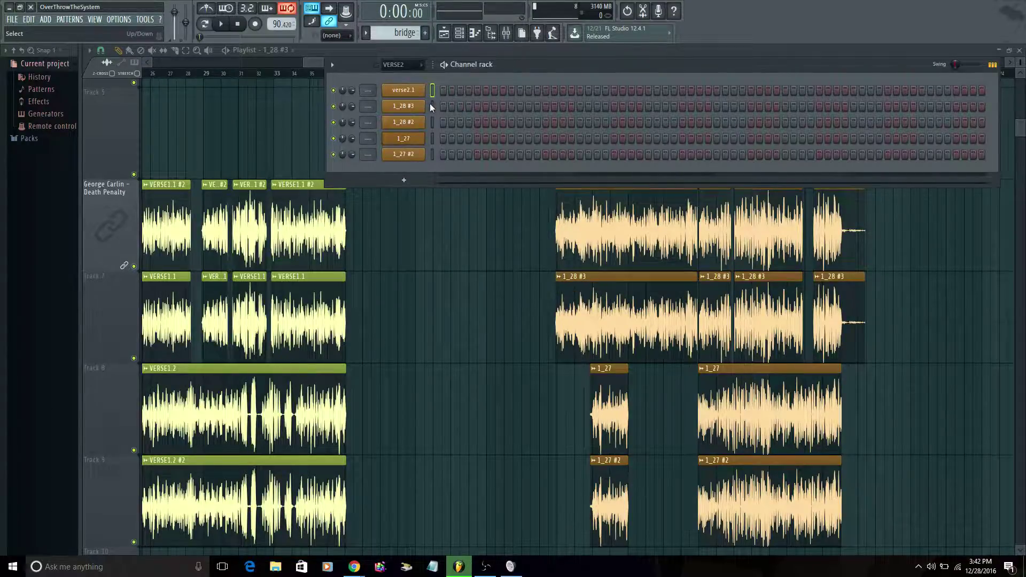
Step: Rename the 1_28 #3 channel to verse2.1
right_click(402, 108)
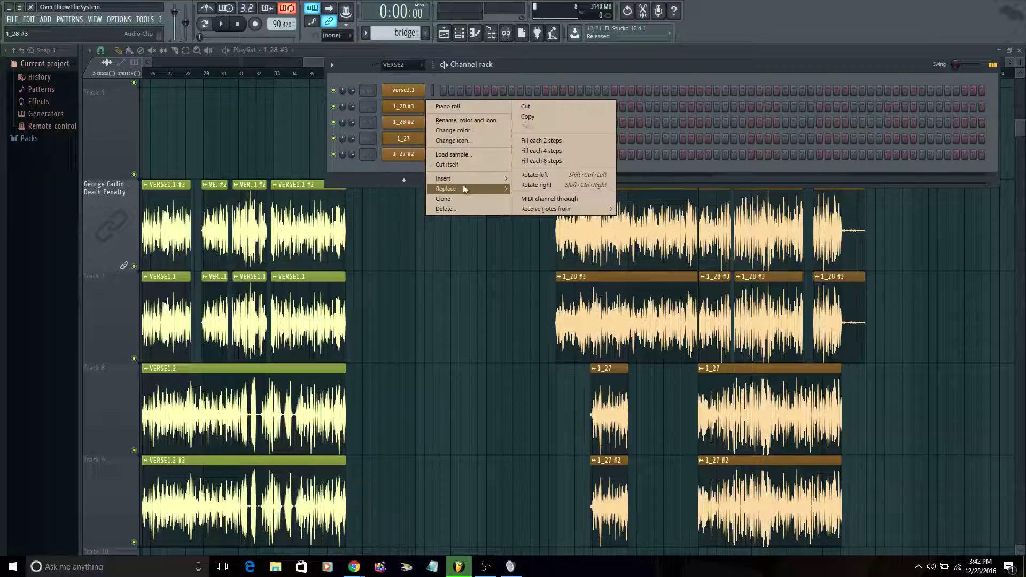
click(463, 121)
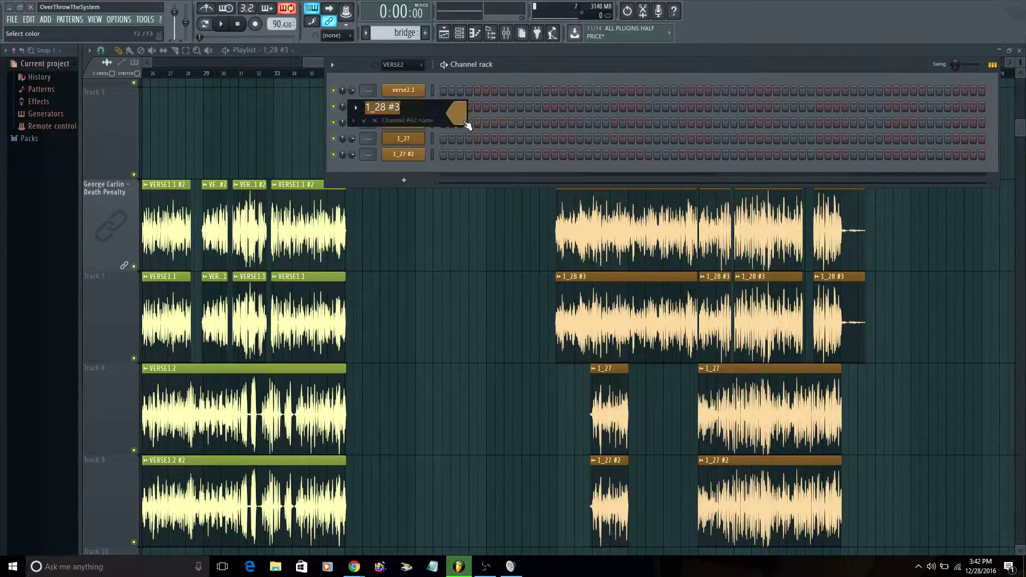
text(ver)
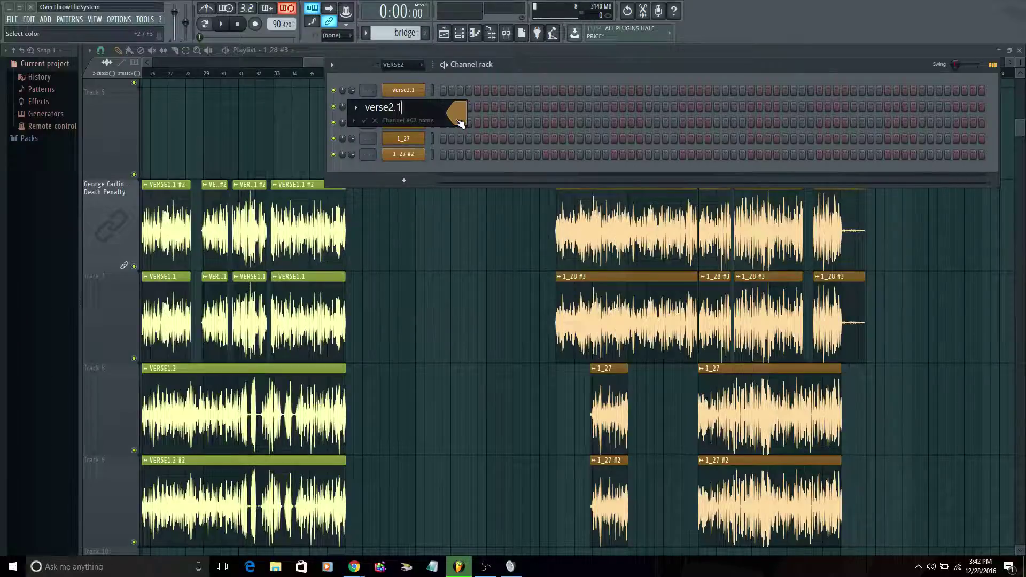
text(se2.1)
key(Return)
right_click(413, 124)
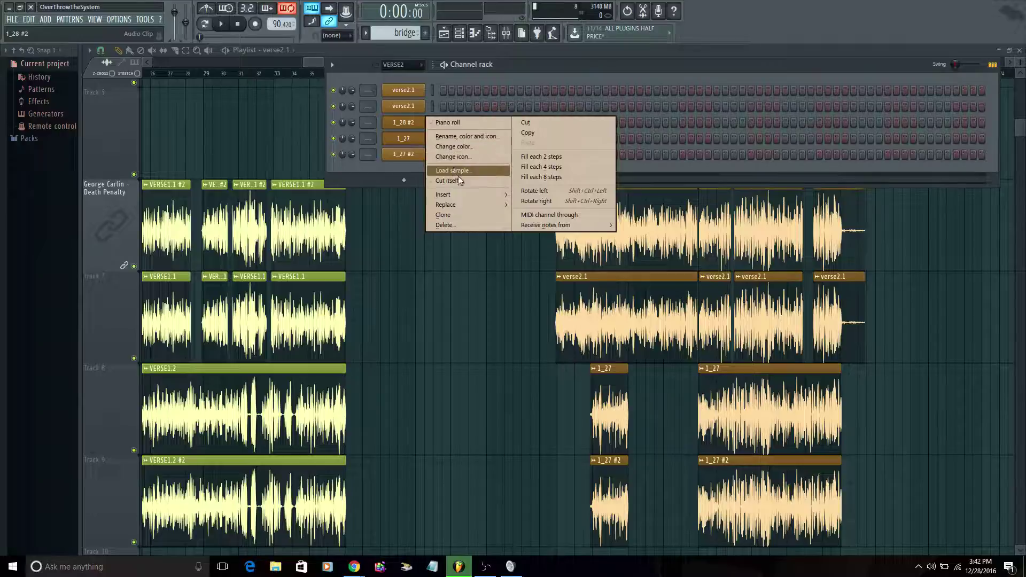
mouse_move(474, 192)
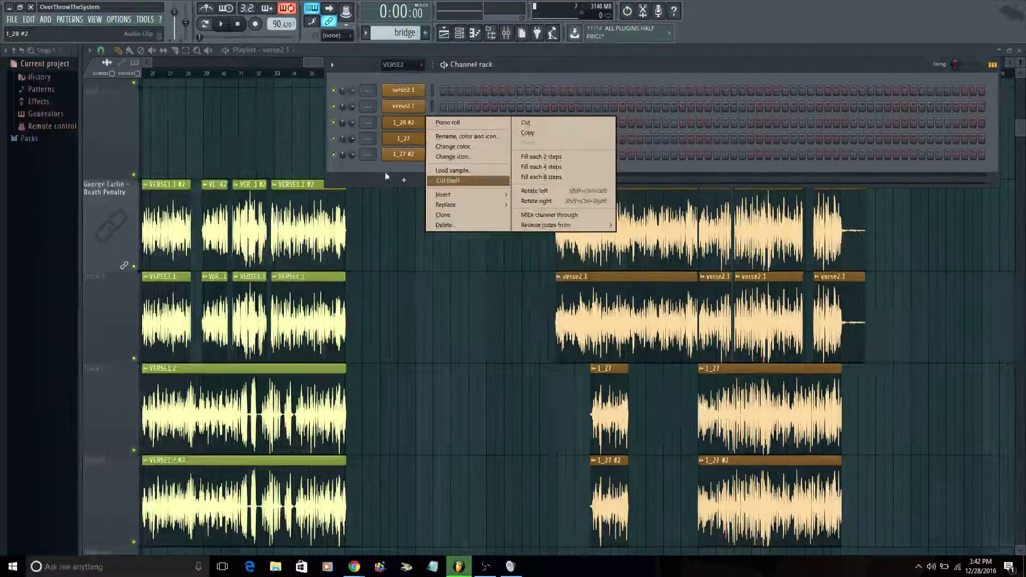
click(384, 171)
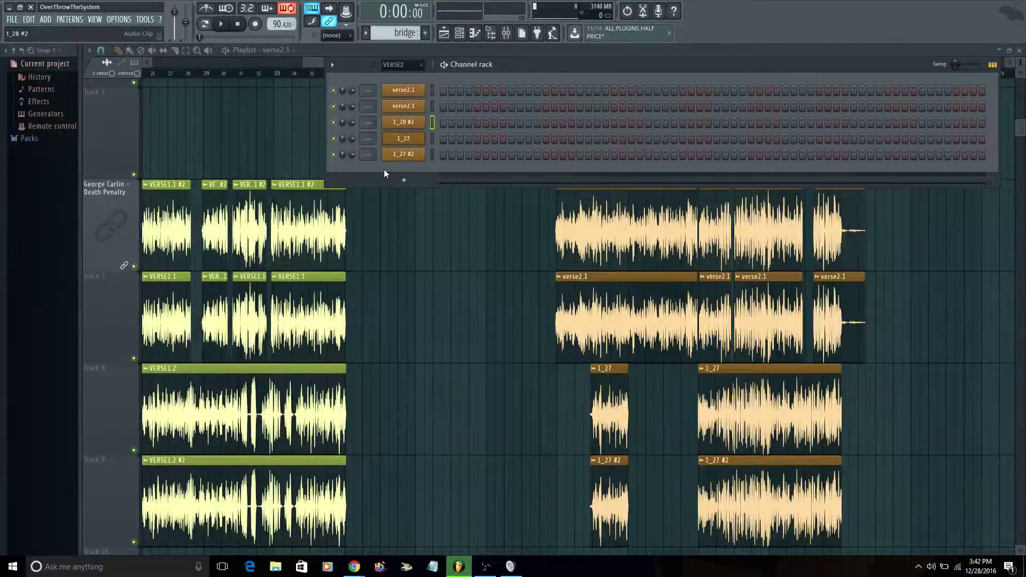
drag(729, 71, 678, 62)
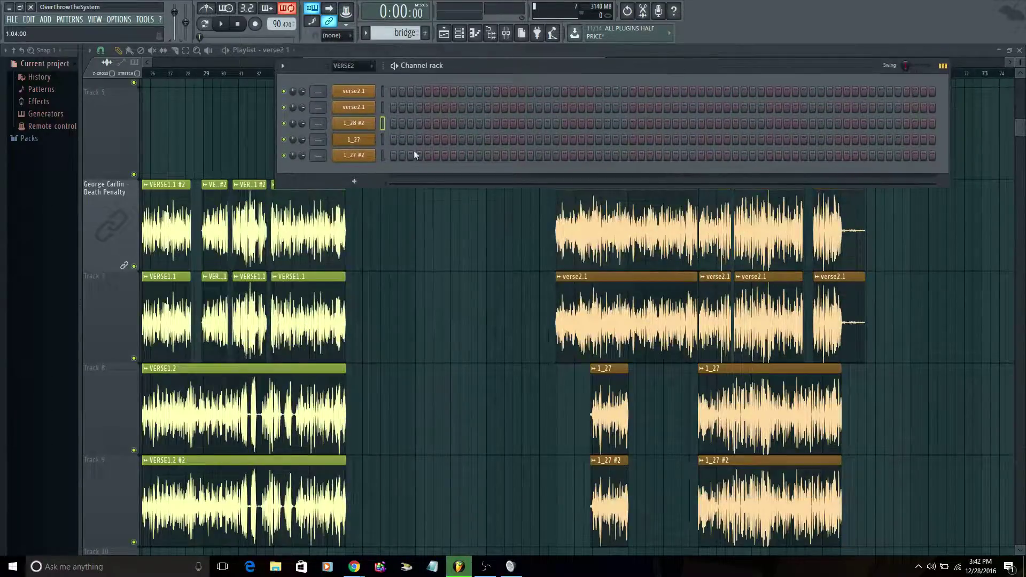
Step: Delete the leftover 1_28 #2 channel from the Channel rack
right_click(365, 125)
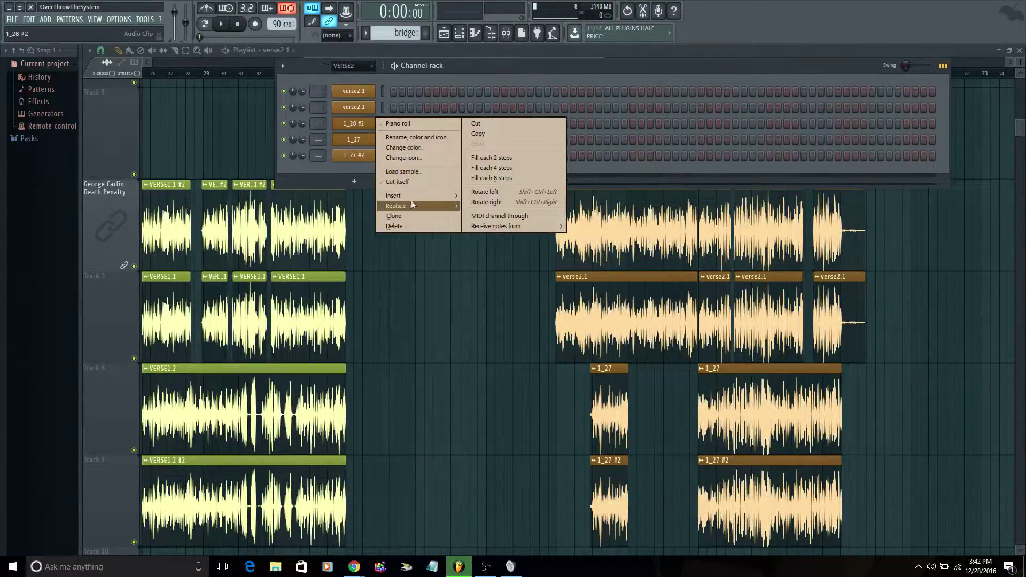
click(413, 226)
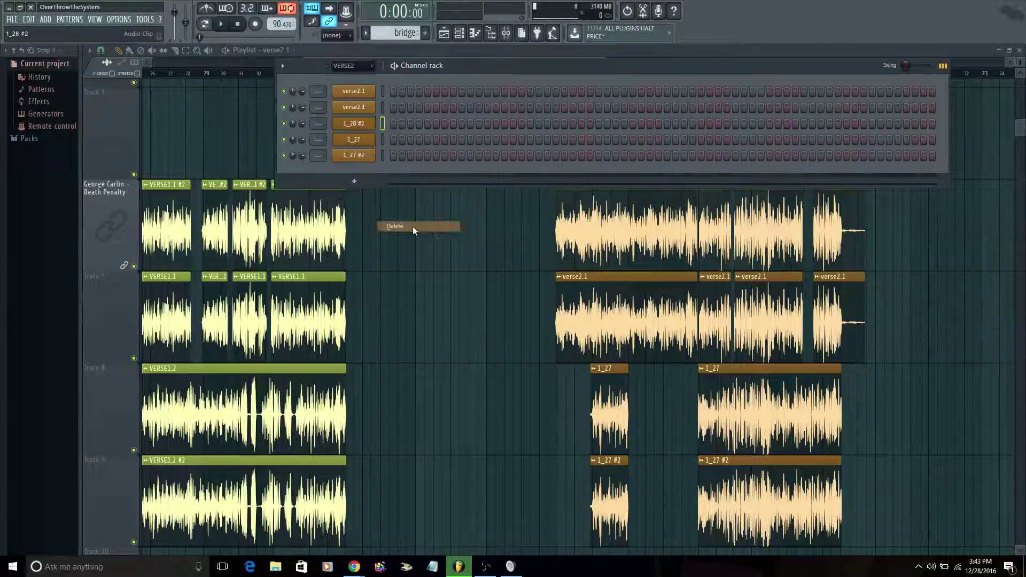
click(565, 313)
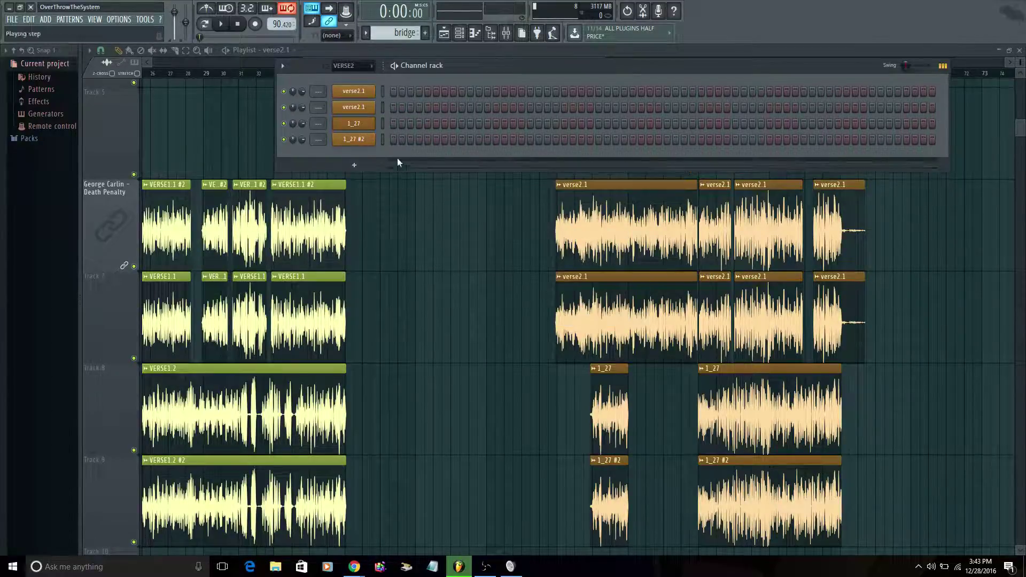
Step: Rename the 1_27 channel to verse2.2
right_click(363, 126)
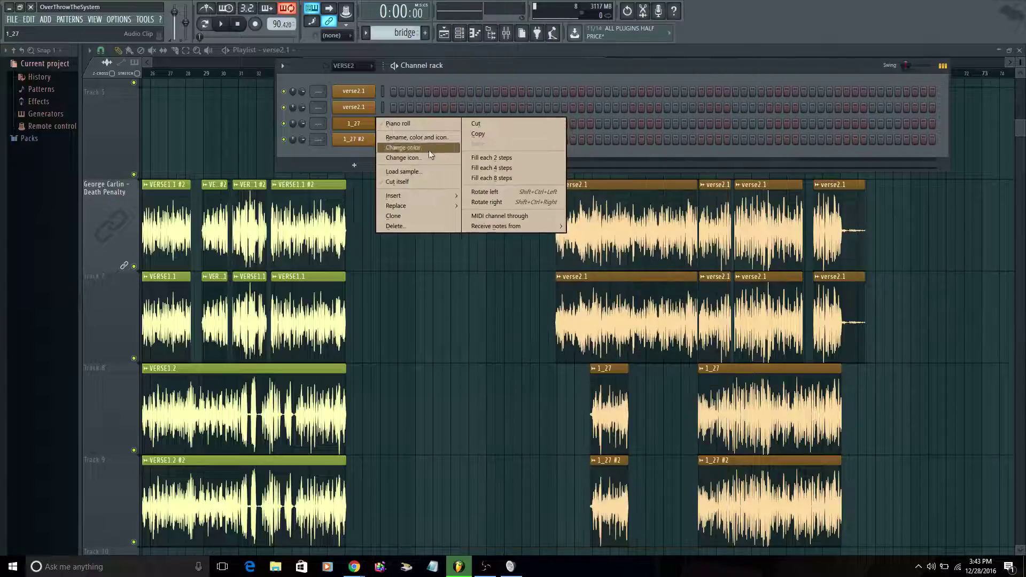
click(433, 137)
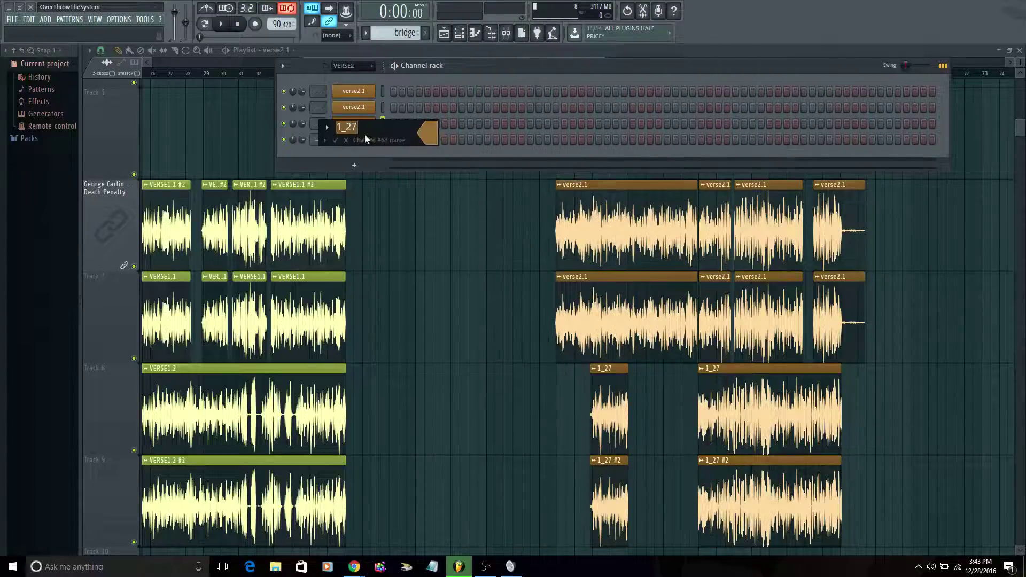
text(Verse2.2)
key(Return)
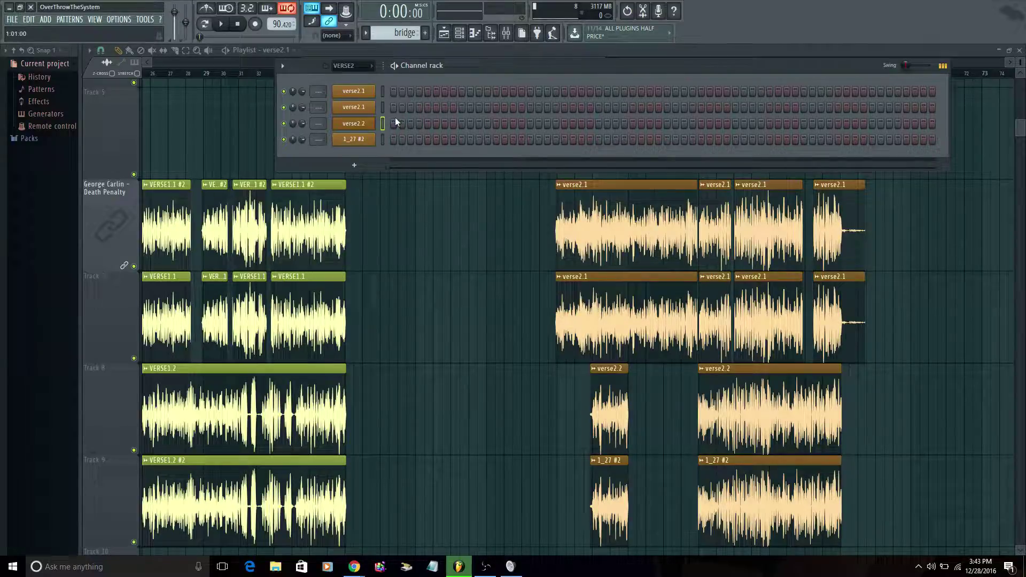
Step: Rename the 1_27 #2 channel to verse2.2
right_click(350, 139)
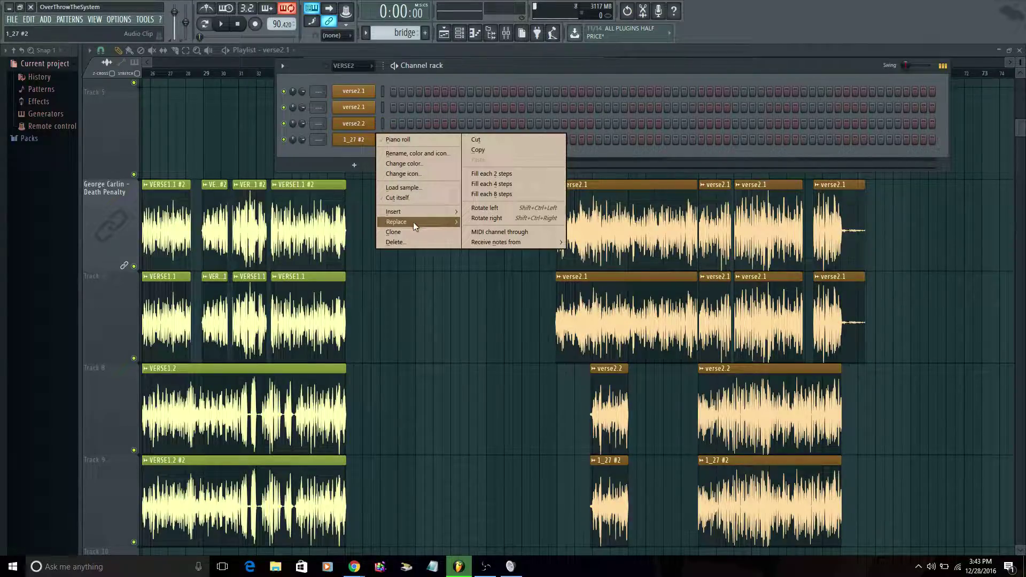
click(425, 154)
text(ver)
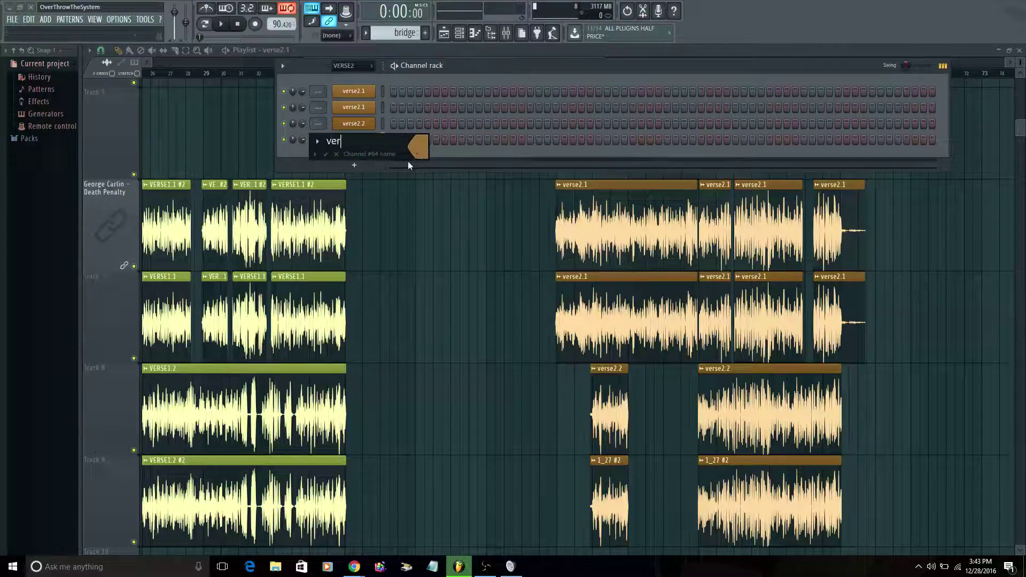
text(se2.2)
key(Return)
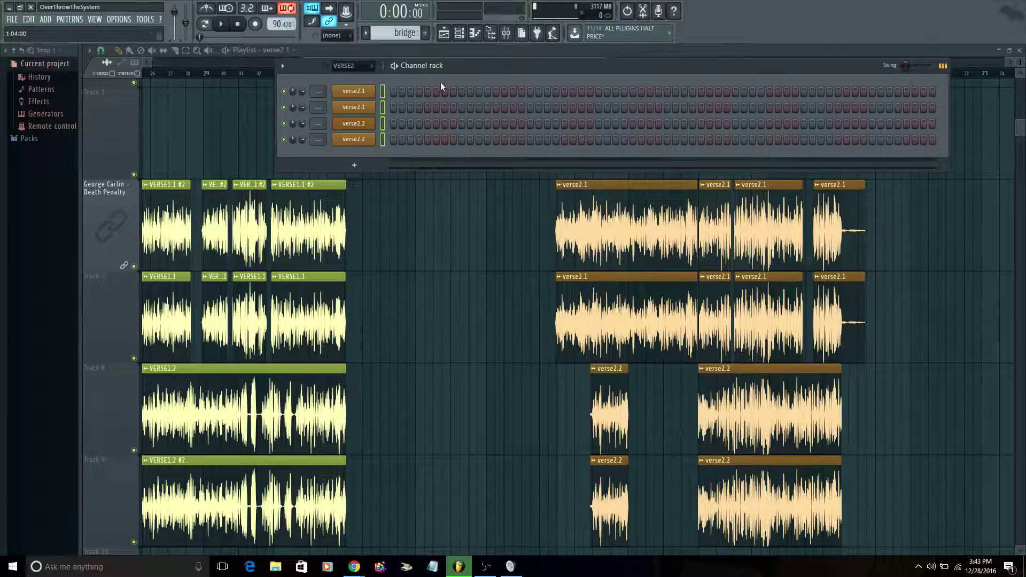
Step: Show the mixer and route the four selected verse 2 channels to consecutive mixer tracks starting from Insert 30
click(507, 34)
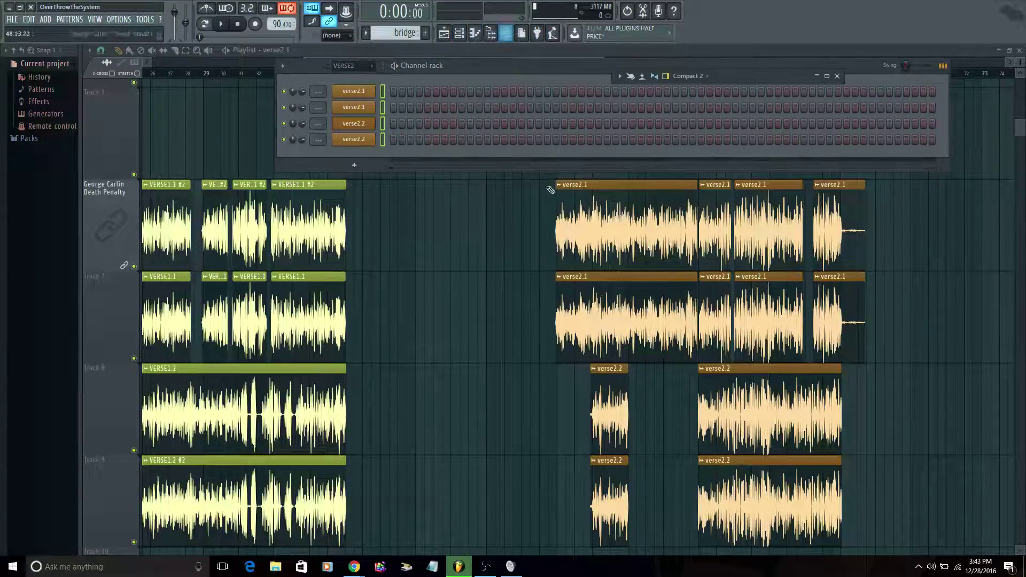
click(827, 77)
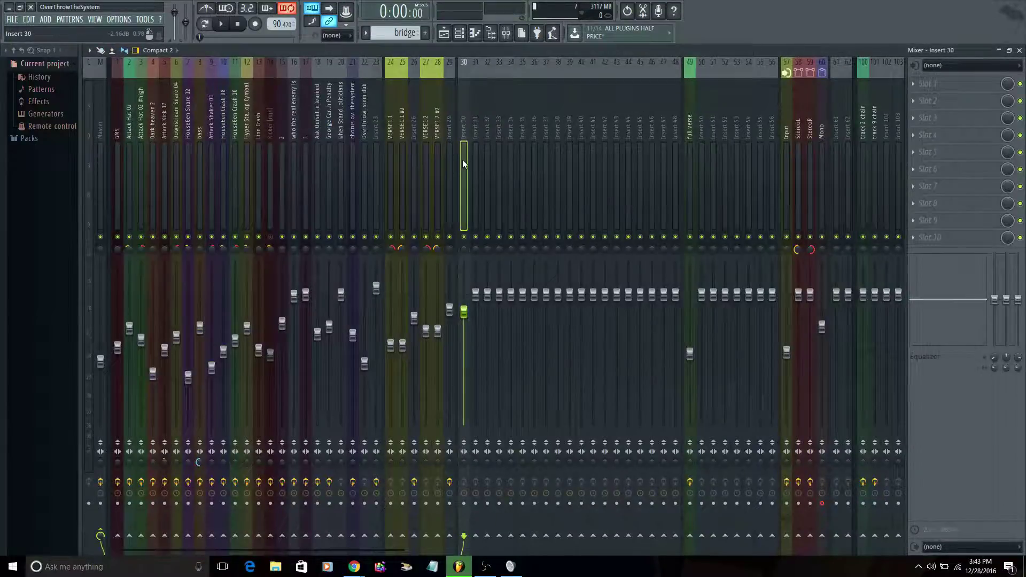
right_click(463, 159)
mouse_move(559, 168)
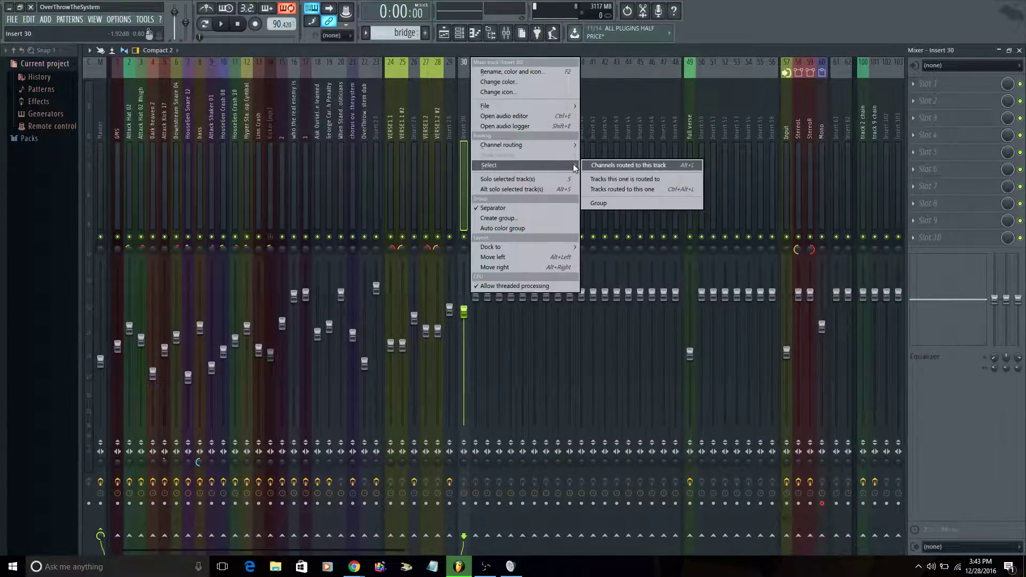
mouse_move(570, 145)
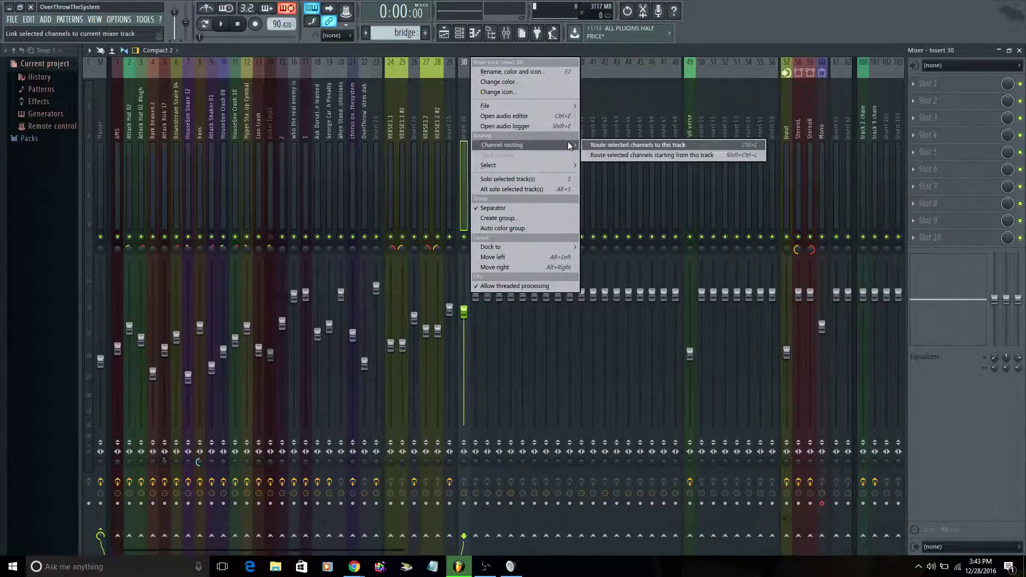
click(648, 154)
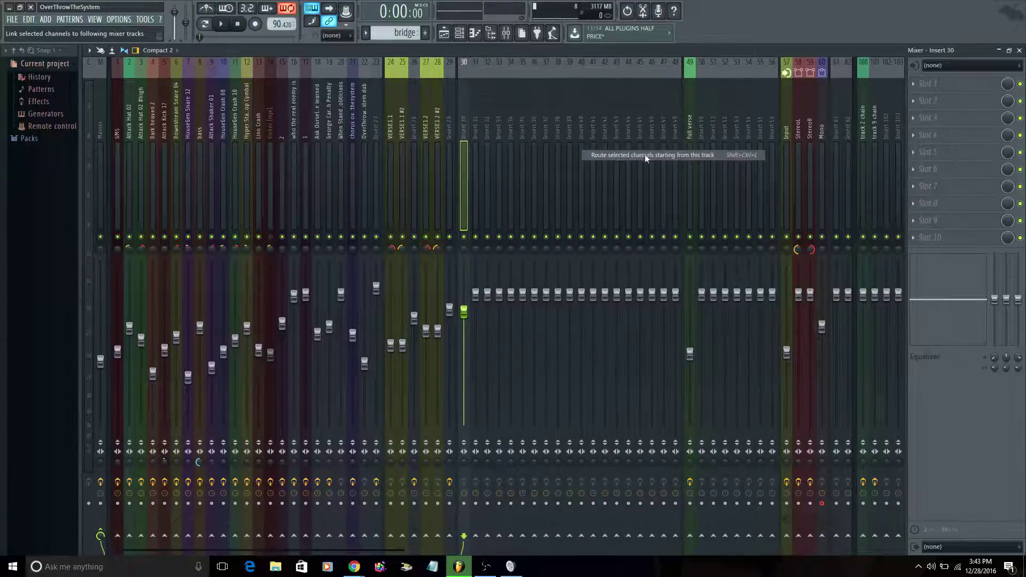
Step: Move the two verse2.2 mixer tracks one slot over to 33 and 34, leaving Insert 32 free after the verse2.1 pair
click(488, 160)
ctrl+click(496, 162)
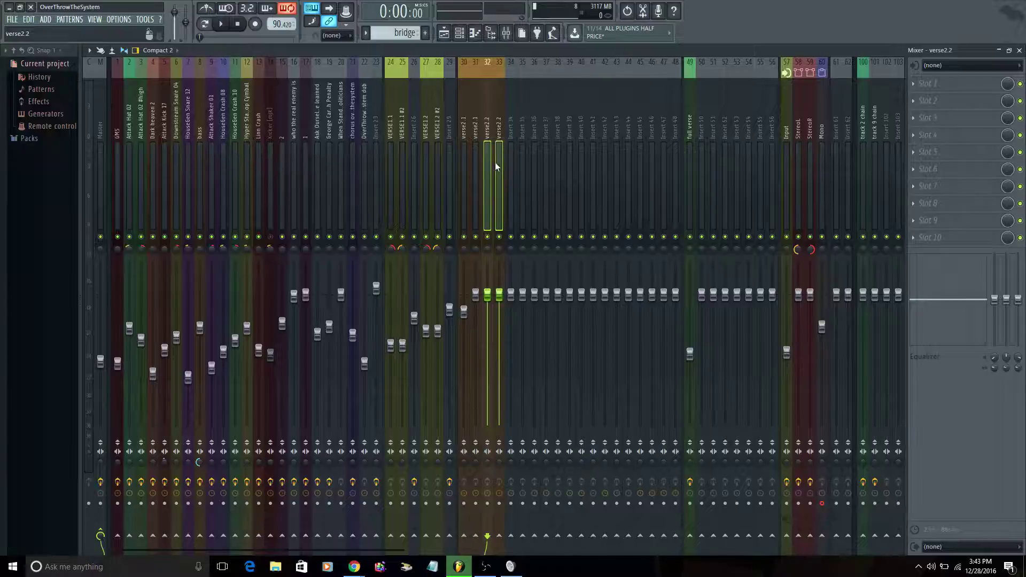
key(alt+Right)
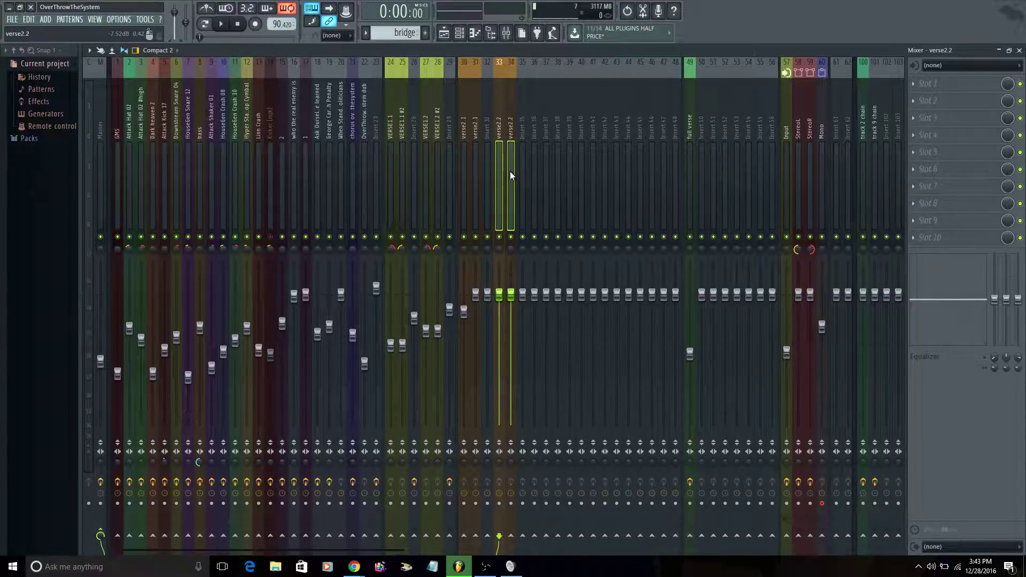
Step: Route both verse2.1 mixer tracks to Insert 32 only
click(462, 166)
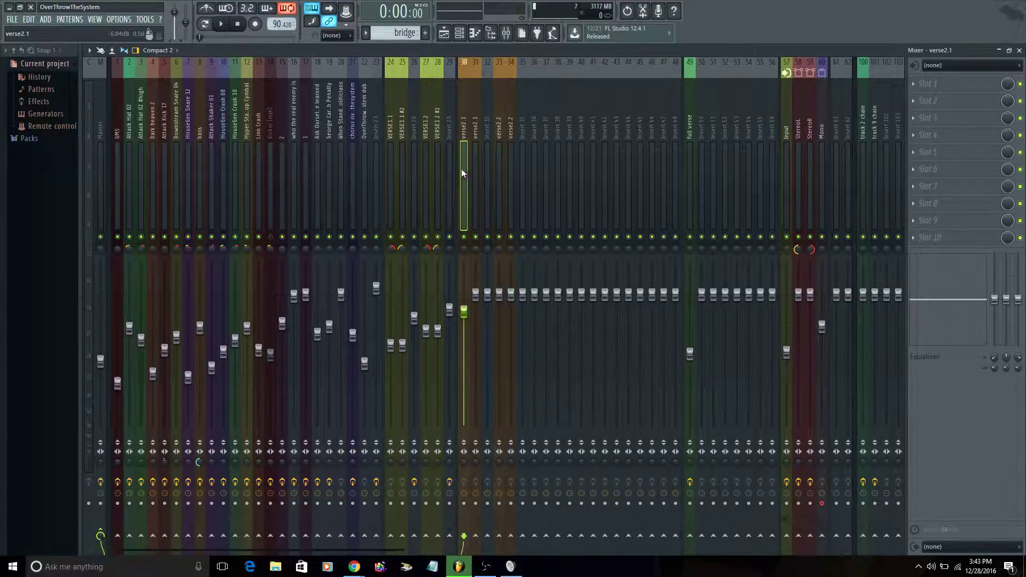
ctrl+click(472, 171)
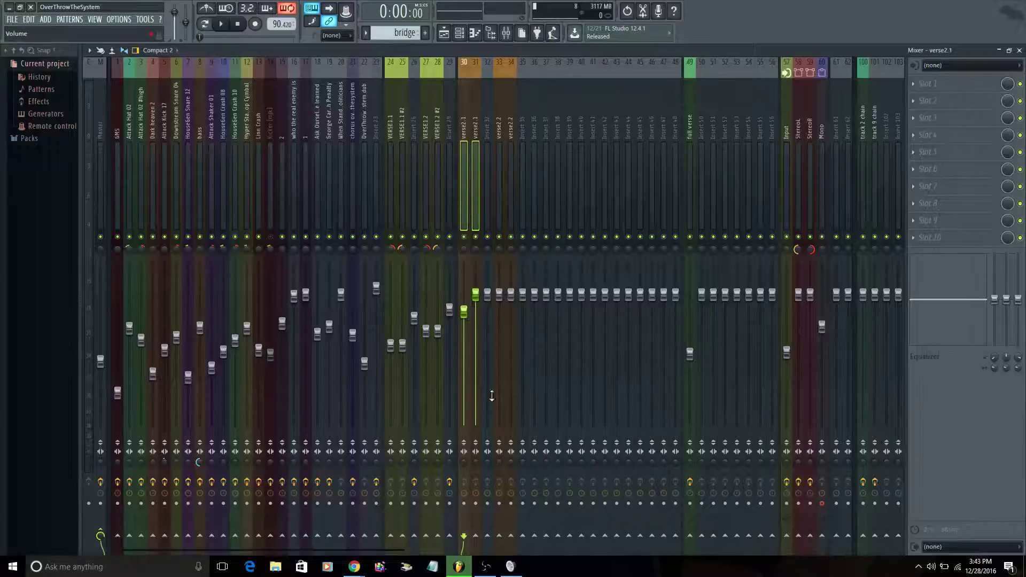
right_click(487, 536)
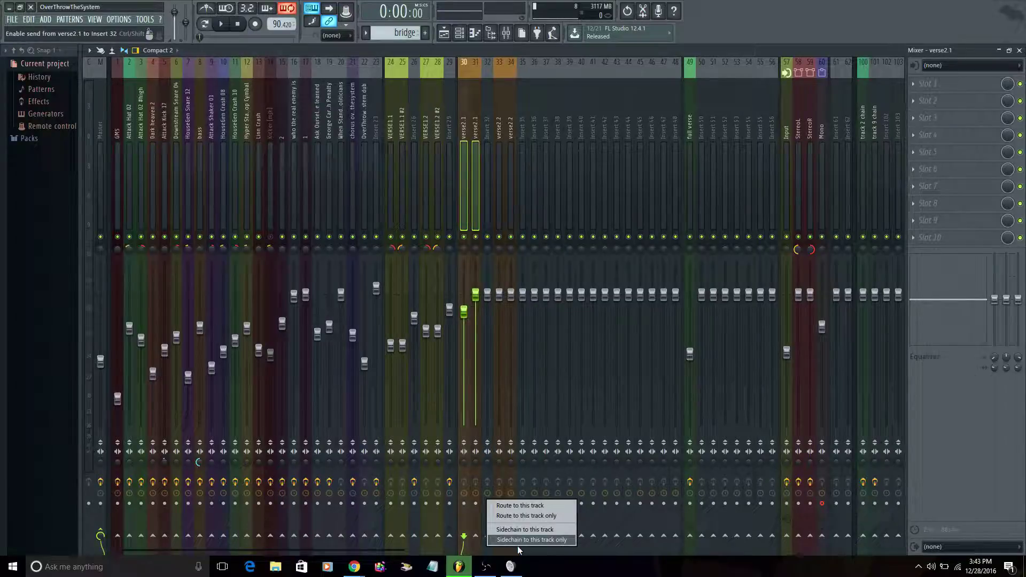
click(544, 515)
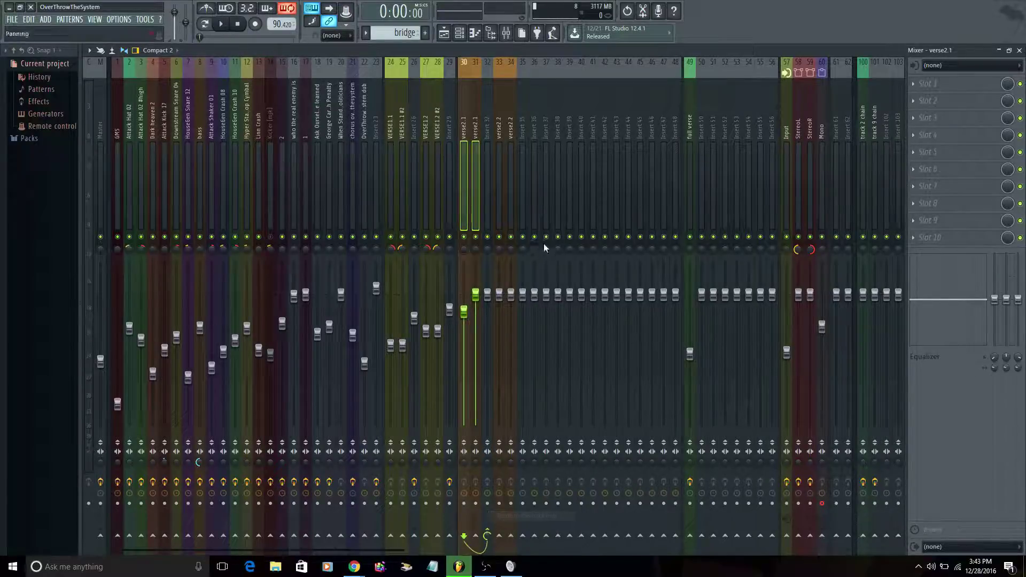
Step: Route both verse2.2 mixer tracks to Insert 35 only
click(499, 189)
ctrl+click(511, 188)
right_click(524, 536)
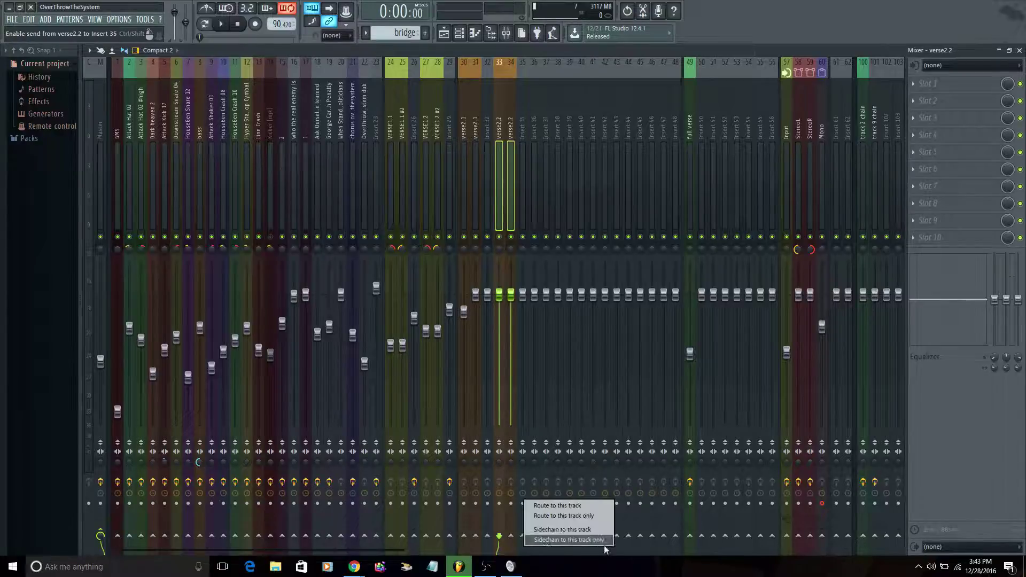
click(596, 516)
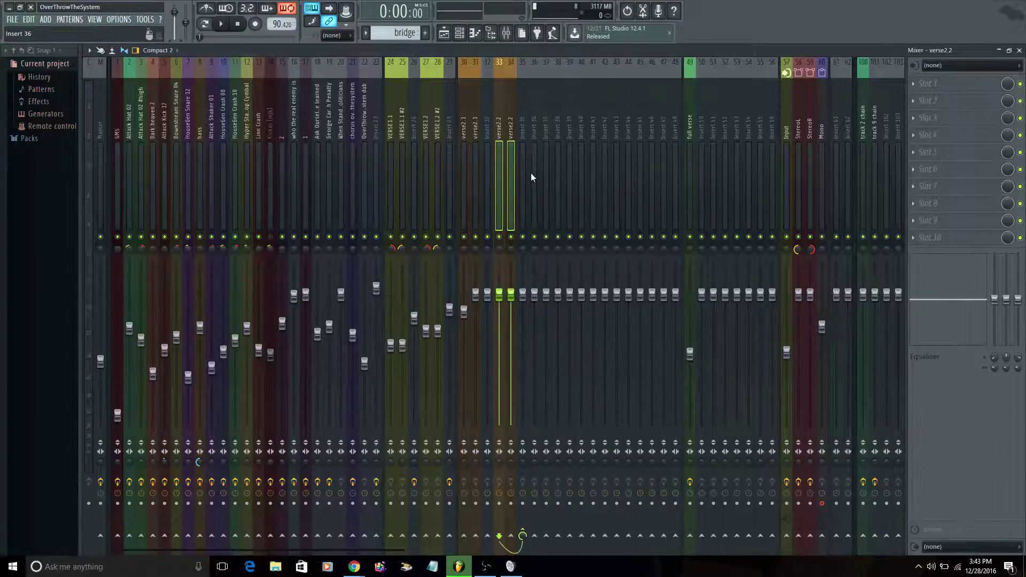
Step: Select Insert 32 and Insert 35 together and view the routing options for sending them to the full verse track
click(488, 170)
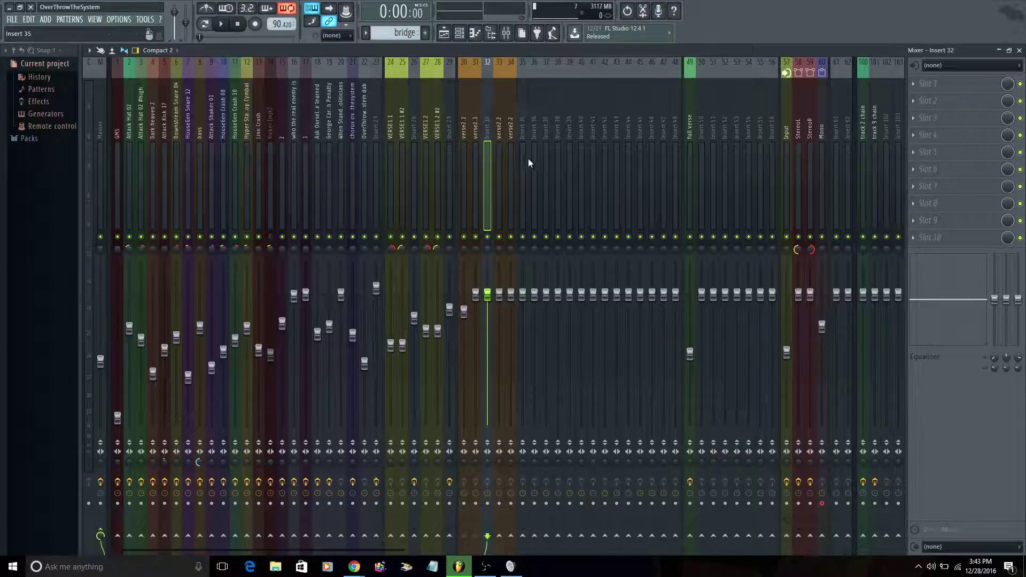
ctrl+click(524, 167)
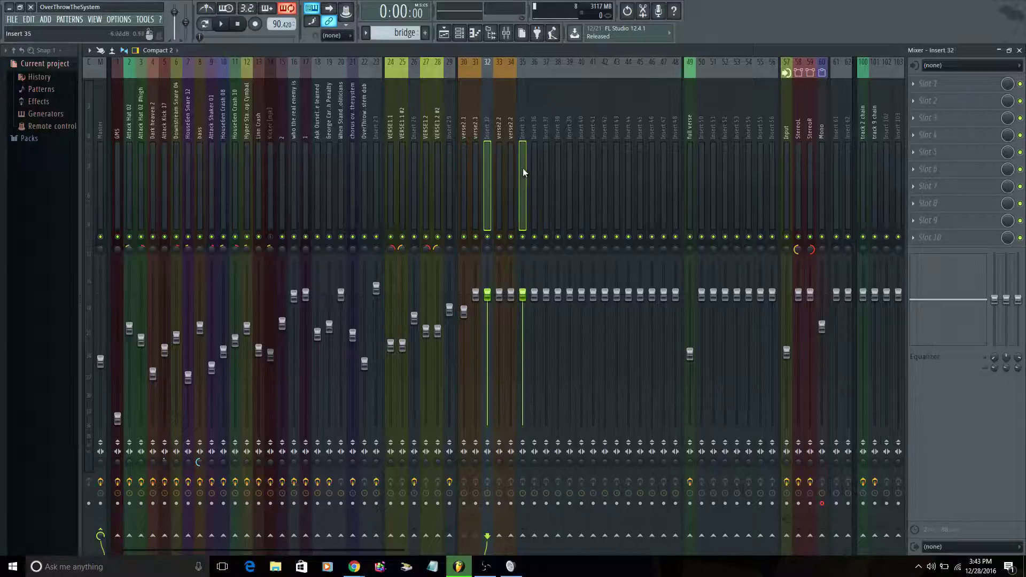
right_click(691, 537)
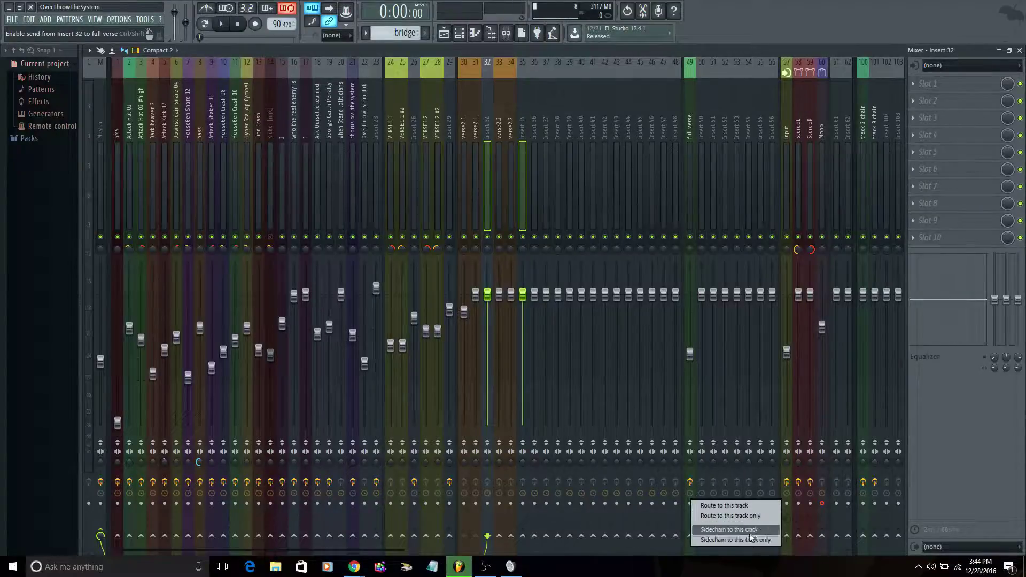
click(487, 168)
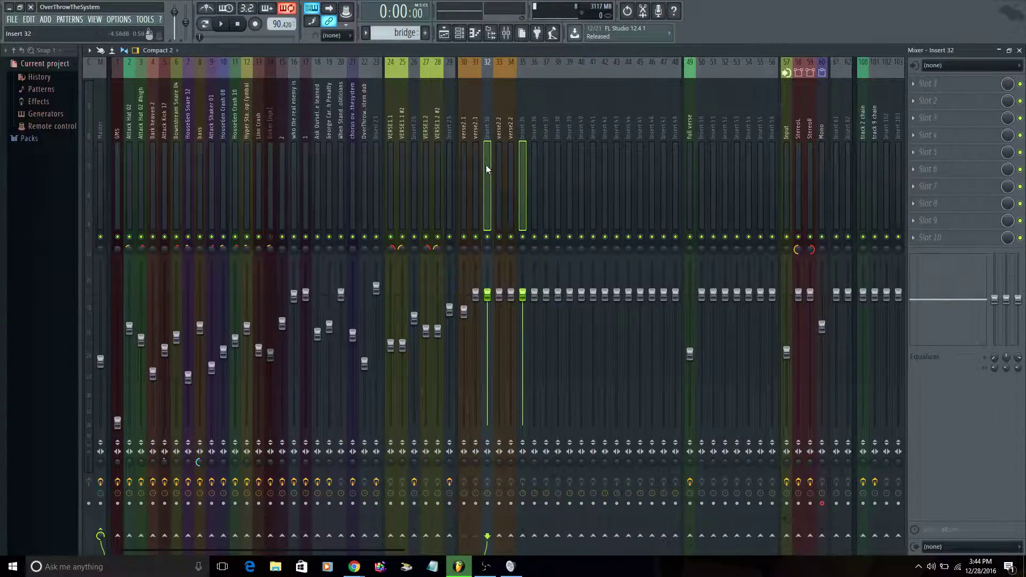
right_click(691, 536)
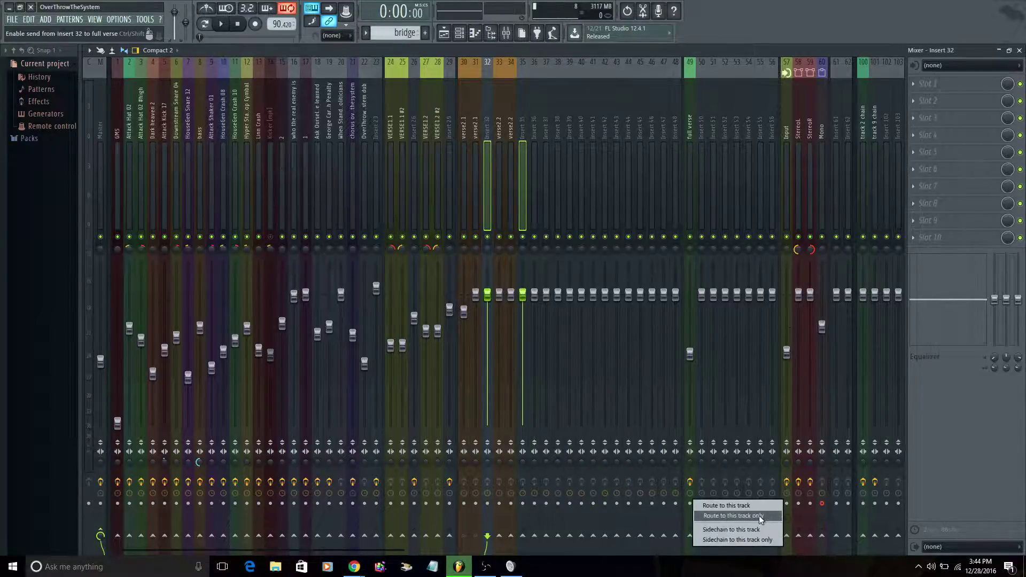
click(481, 158)
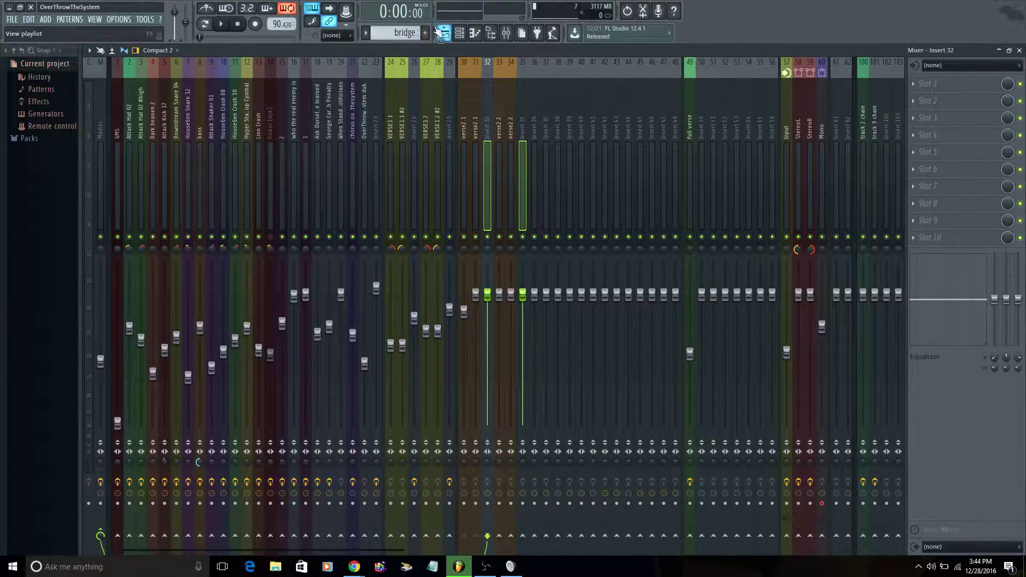
Step: Select the verse 2 section in the Playlist, about bars 47 to 68, and play it with the mixer in view
click(221, 23)
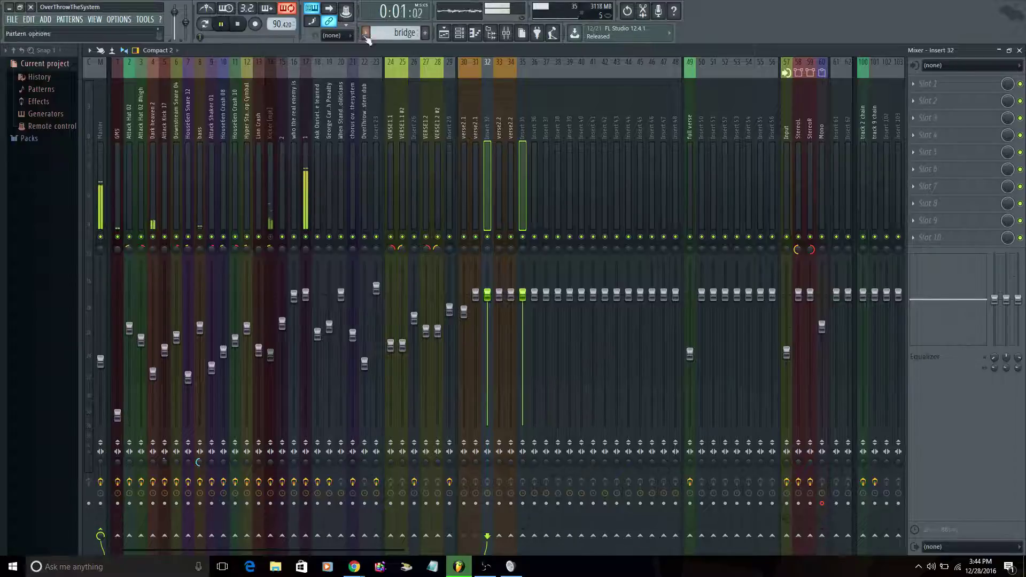
click(236, 25)
click(450, 35)
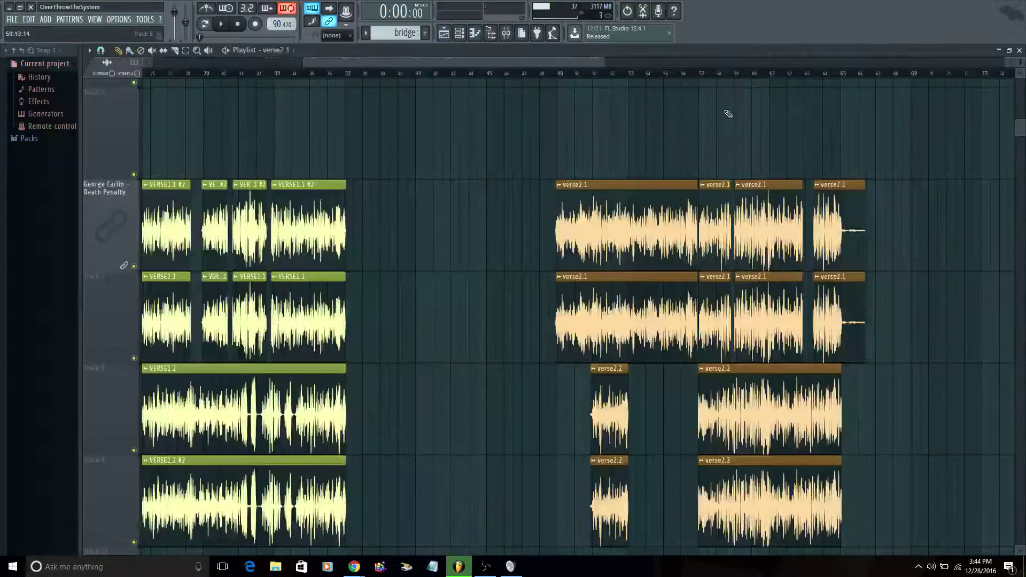
drag(517, 83, 902, 80)
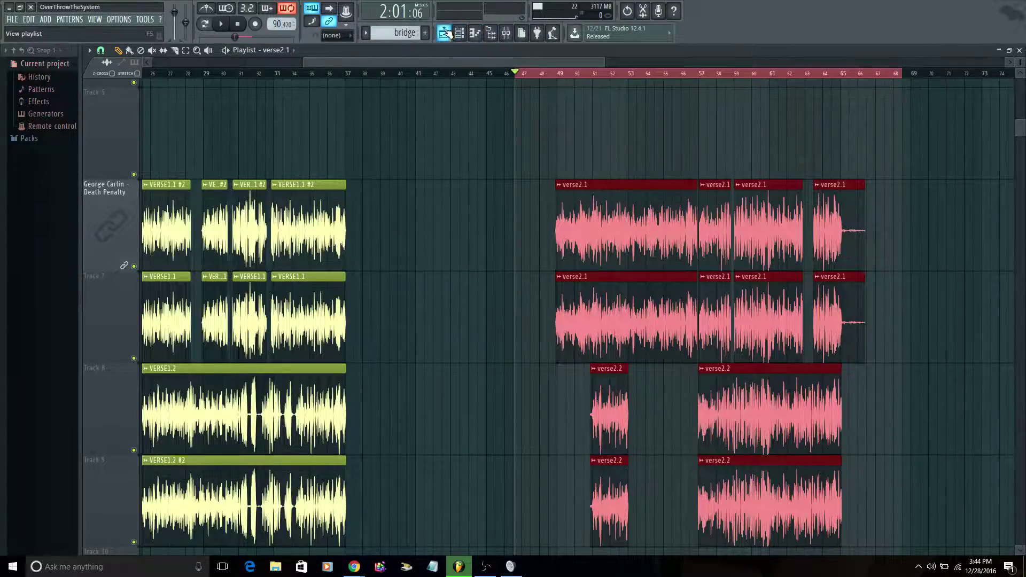
click(448, 34)
click(230, 29)
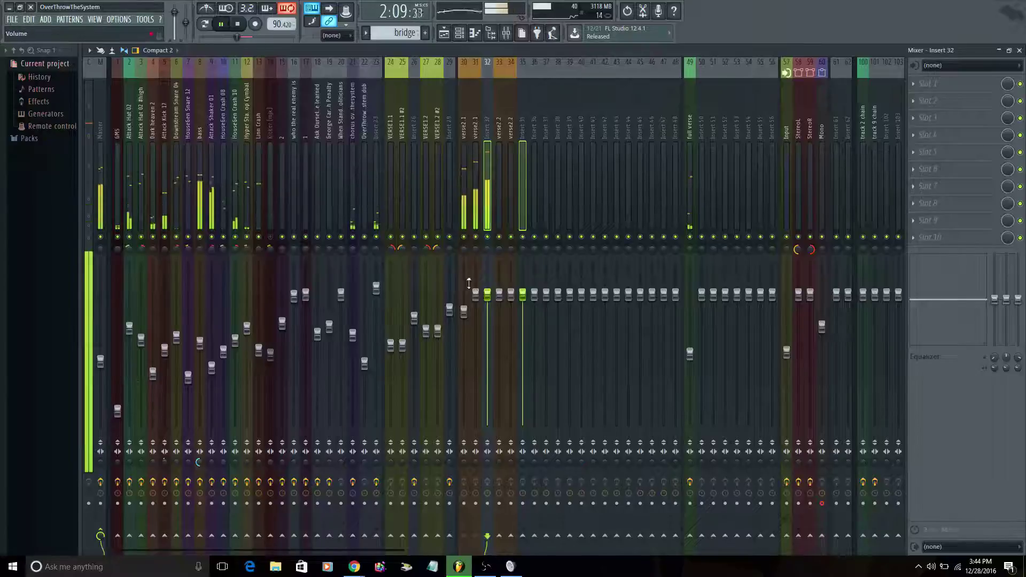
Step: Copy the volume value of the verse2.1 track on insert 30 to the verse2.1 track on insert 31
right_click(473, 319)
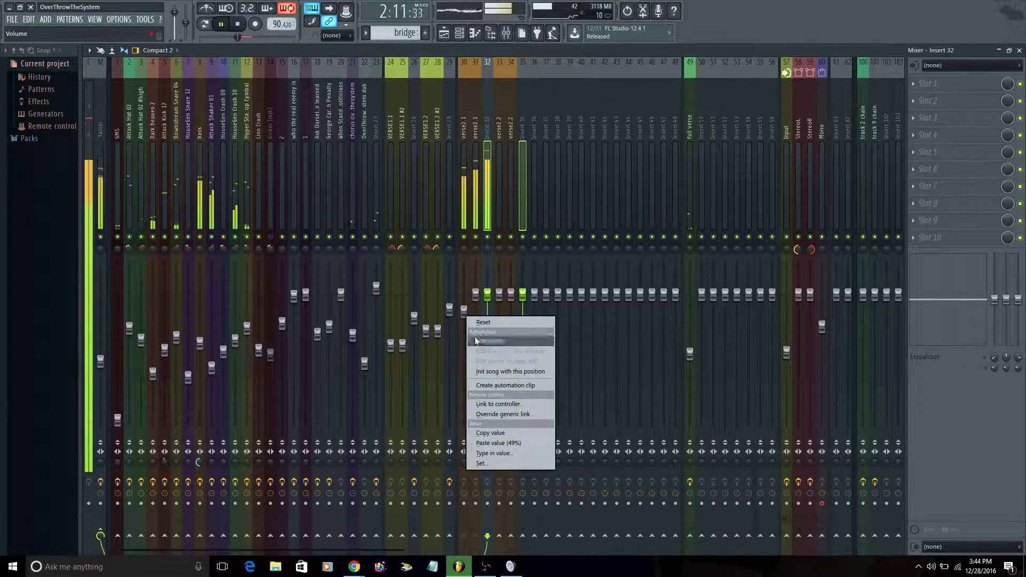
click(490, 433)
right_click(477, 299)
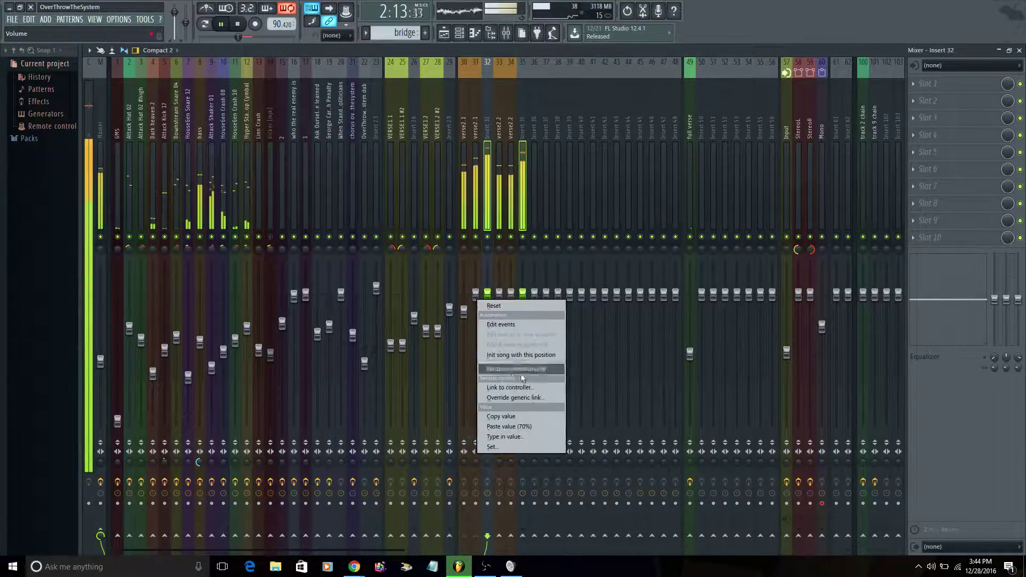
click(521, 426)
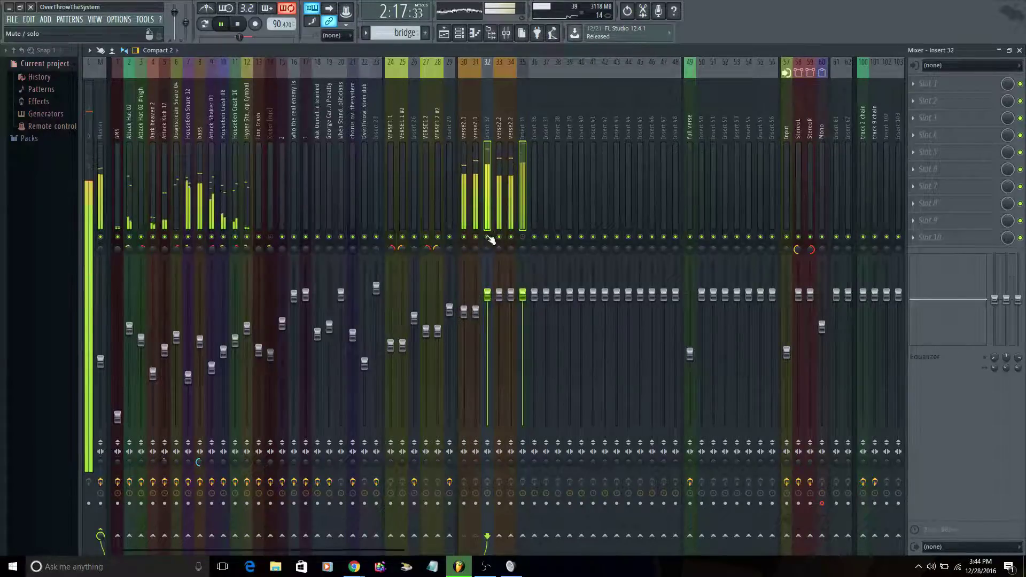
Step: Mute Insert 35, and pan the verse2.1 track on insert 30 right and the one on insert 31 left
click(523, 237)
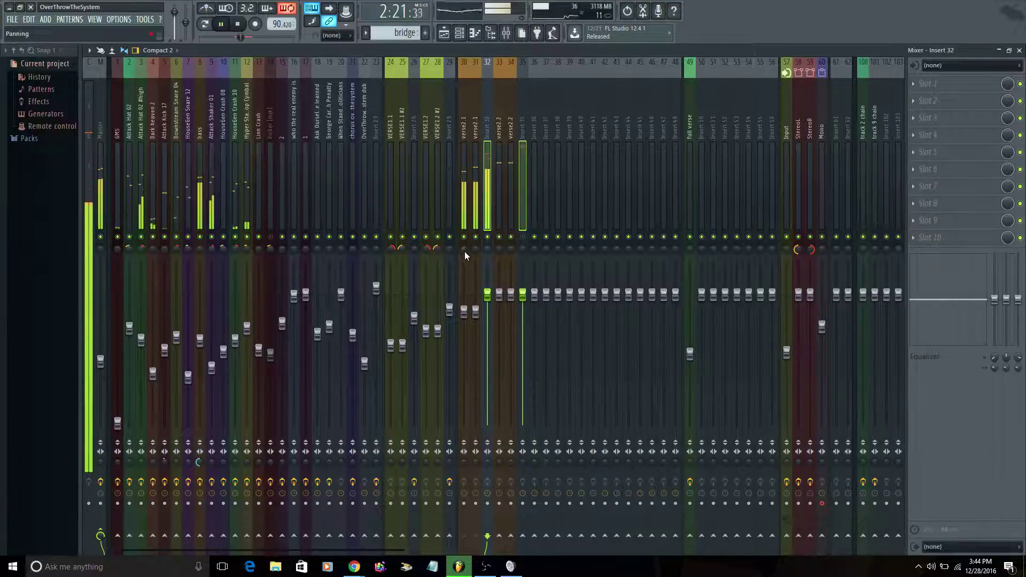
drag(462, 253, 466, 250)
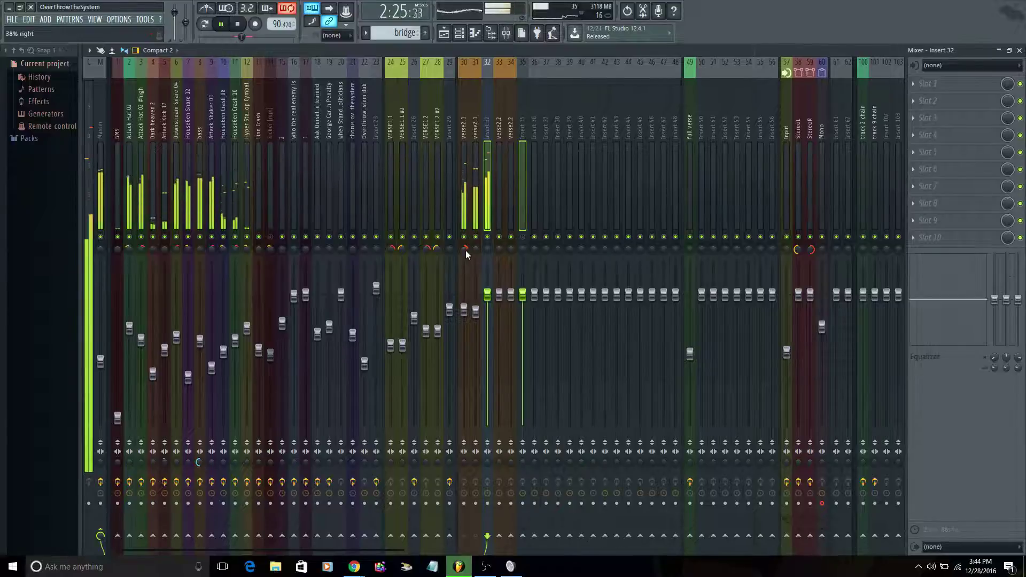
scroll(466, 250, up, 4)
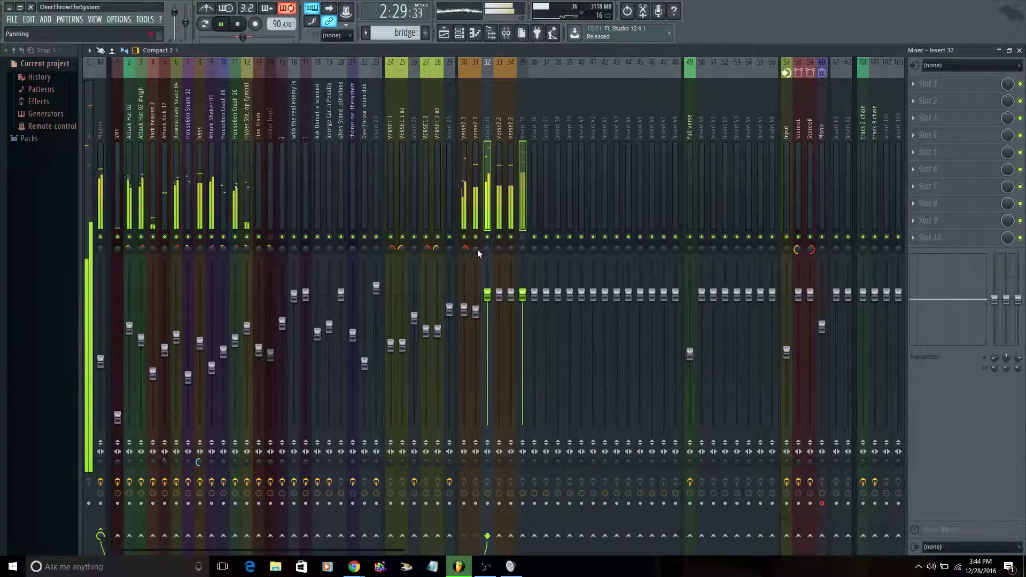
scroll(477, 249, down, 5)
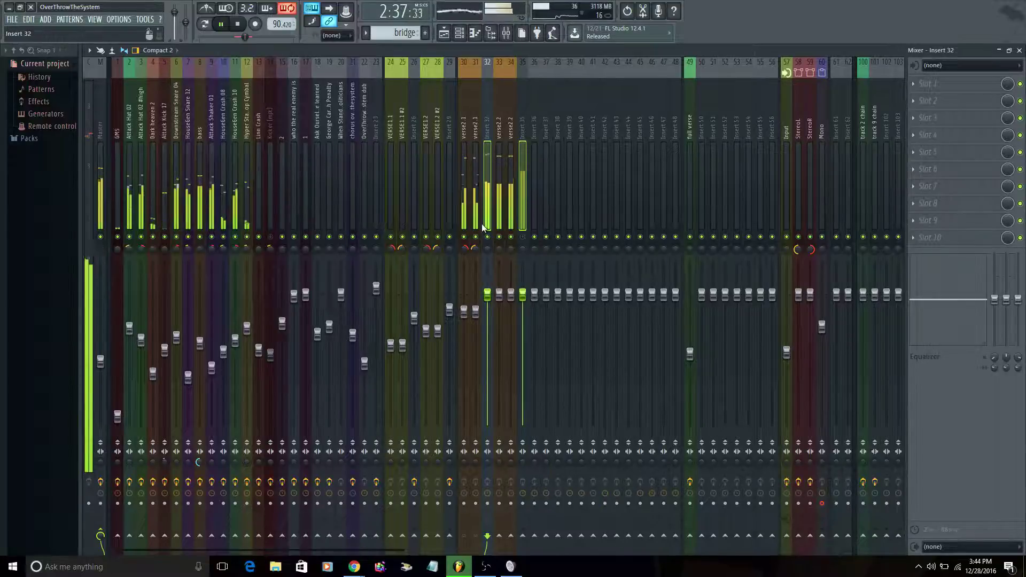
Step: Lower the verse2.1 volume on insert 30 to 58% and copy that value to the verse2.1 track on insert 31
drag(464, 312, 469, 333)
right_click(469, 335)
click(485, 454)
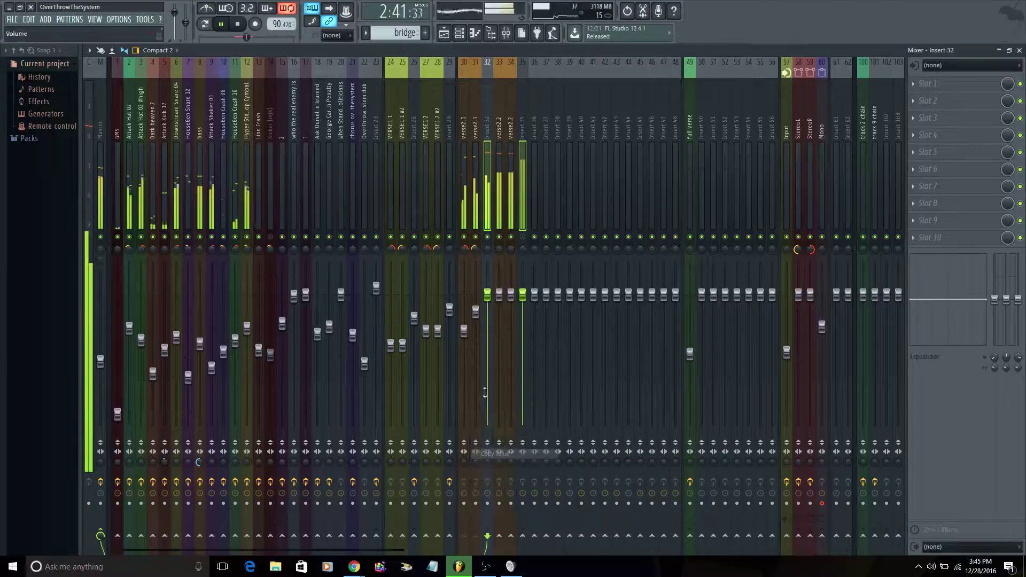
right_click(477, 312)
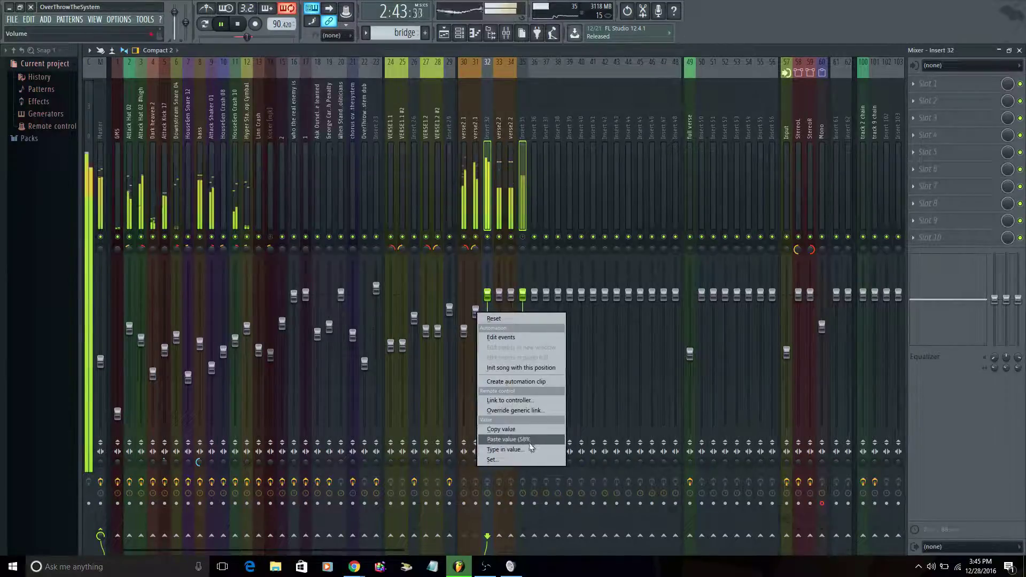
click(513, 442)
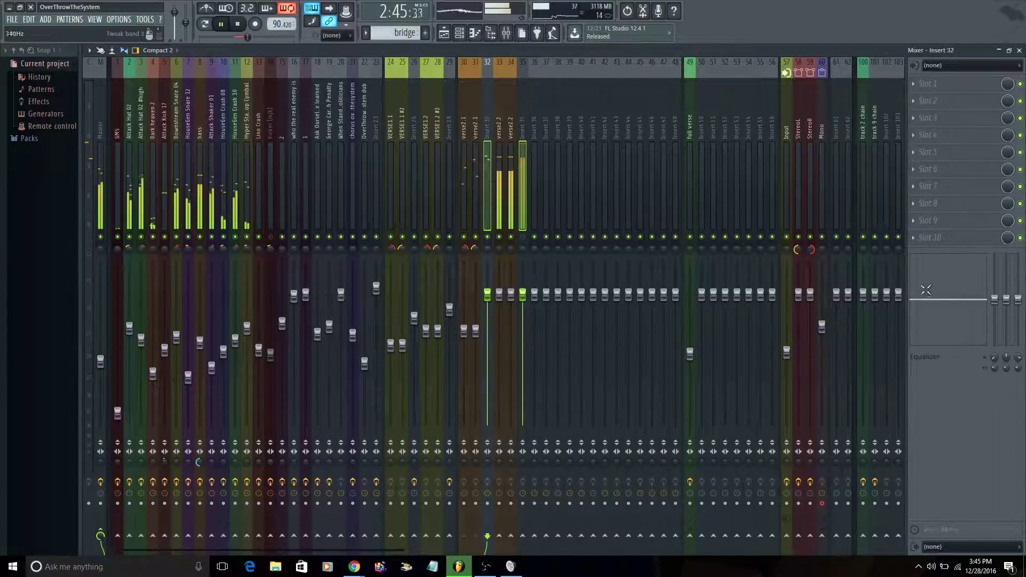
Step: Slightly boost the bands of Insert 32's built-in equalizer and load EQUO in its first effect slot
drag(916, 294, 975, 293)
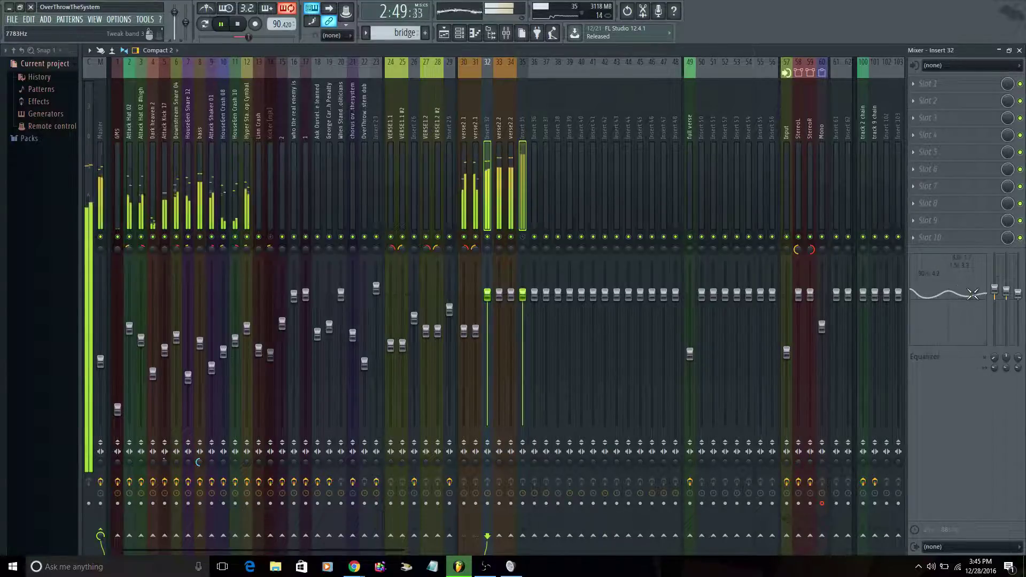
click(913, 87)
click(981, 85)
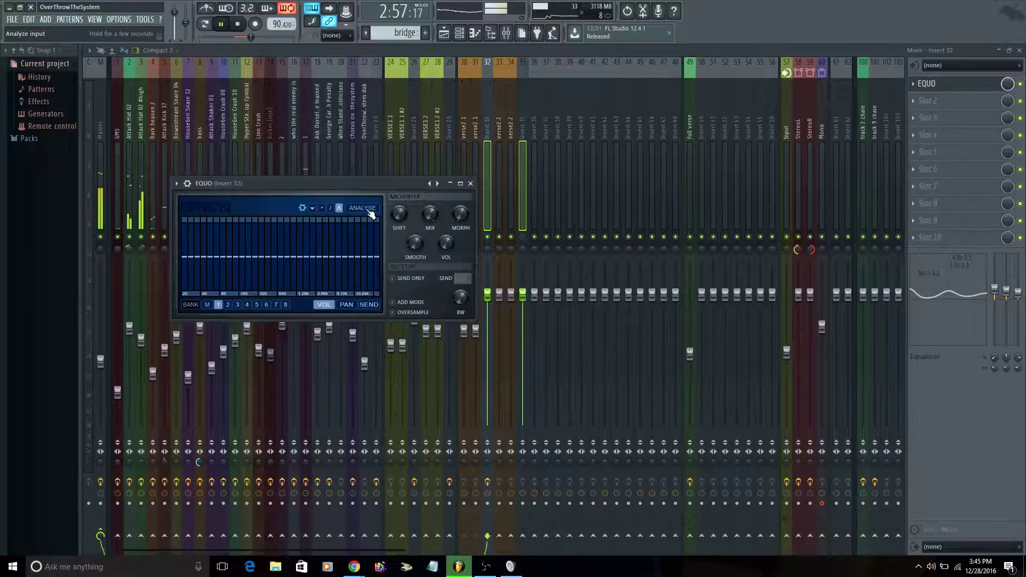
Step: Restart playback and have EQUO analyse the Insert 32 vocals through the verse to generate its EQ curve
click(239, 24)
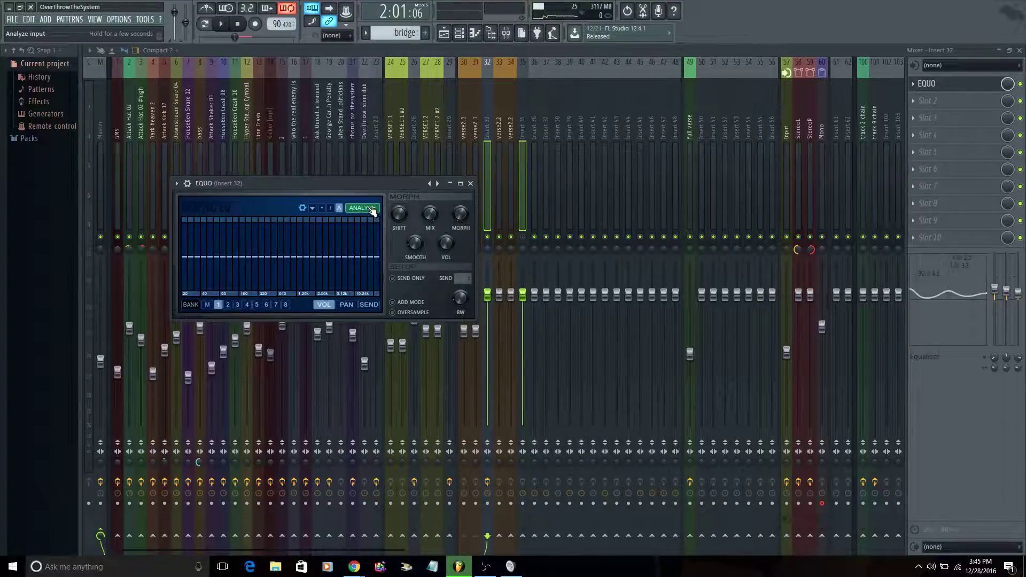
key(space)
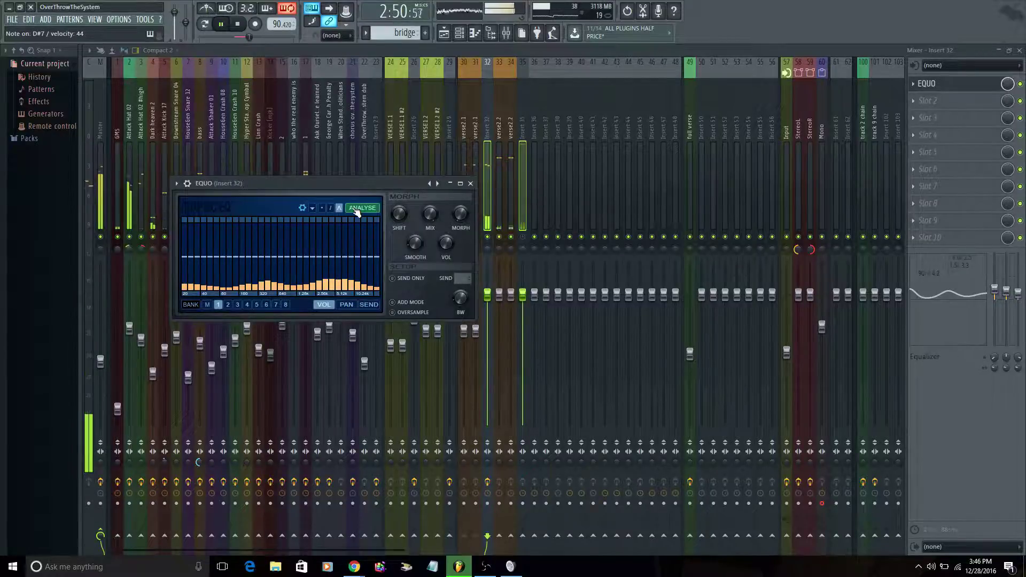
click(358, 209)
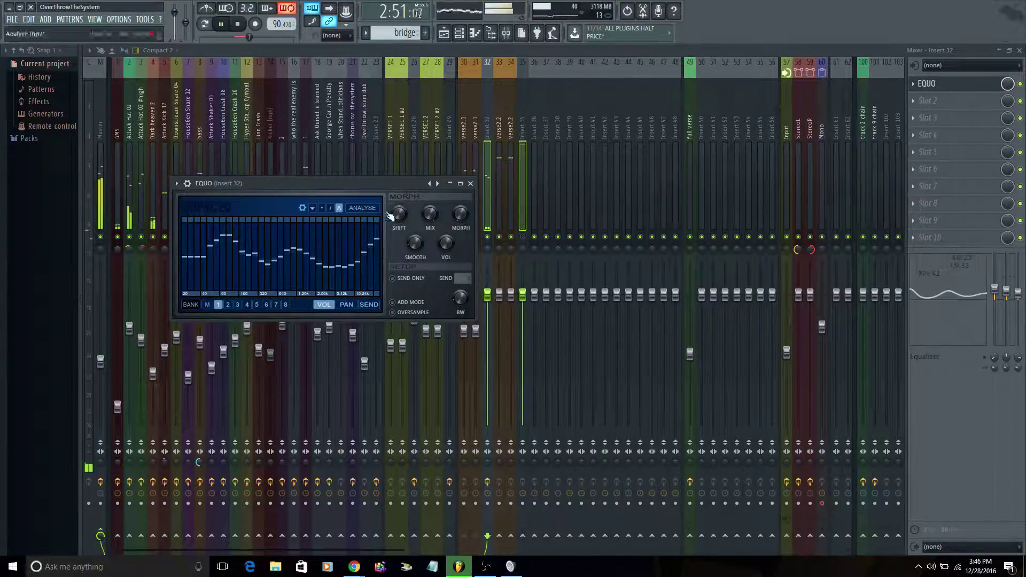
Step: Load Maximus in Insert 32's second effect slot with the De-esser narrow-band preset
click(924, 104)
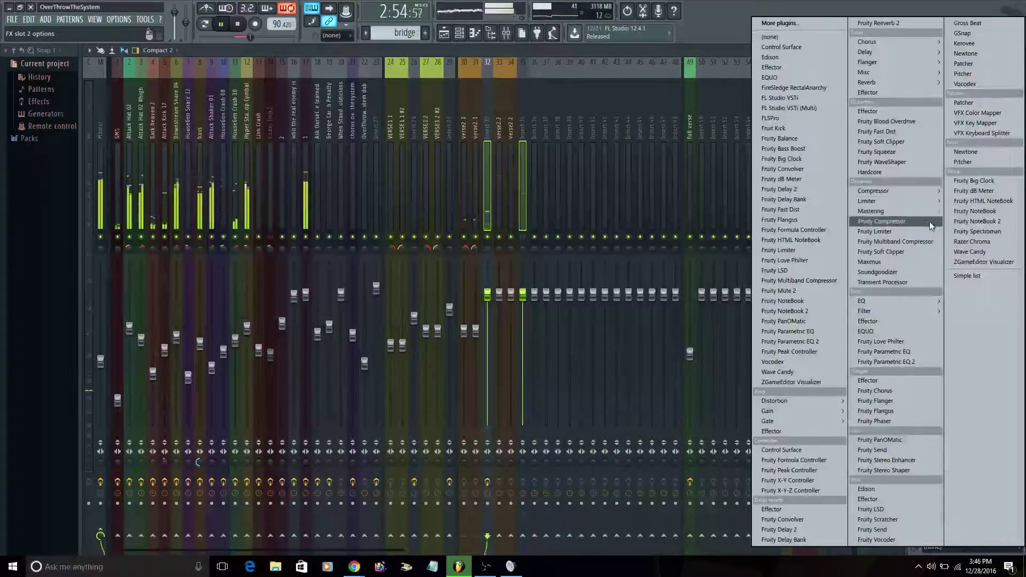
mouse_move(934, 212)
click(976, 213)
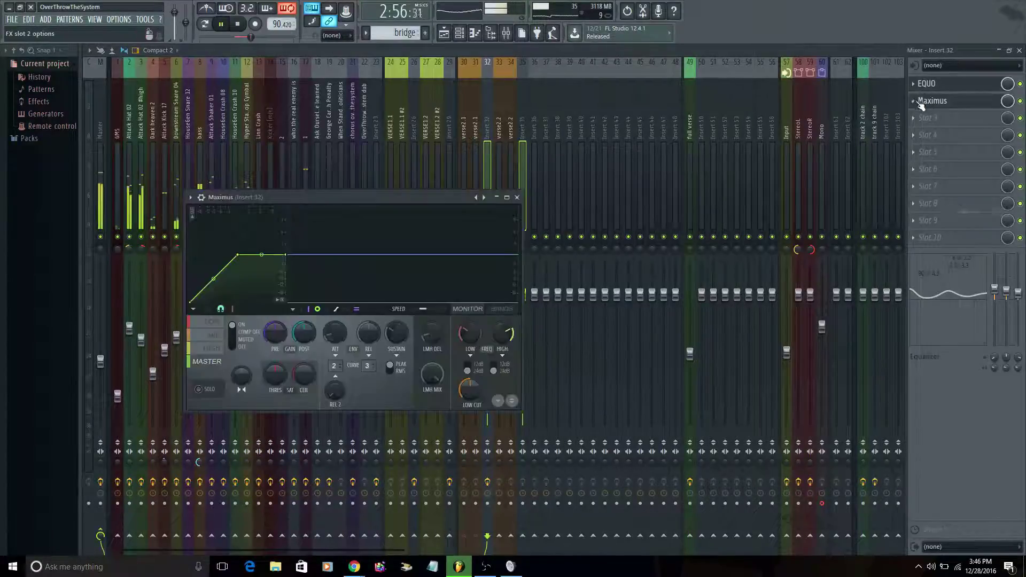
click(914, 100)
mouse_move(922, 134)
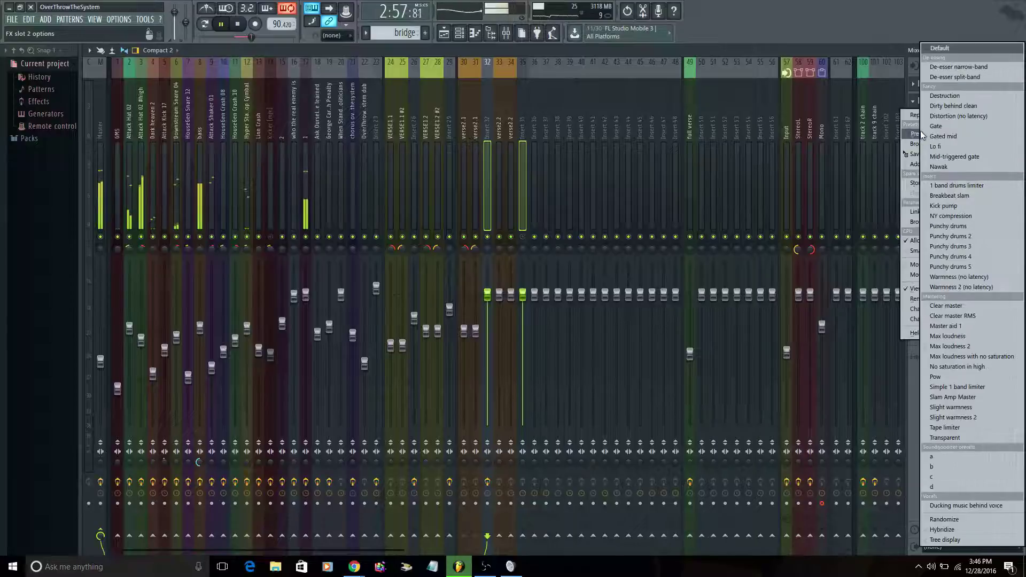
click(982, 67)
Step: Load Fruity Delay 2 in Insert 32's third effect slot and apply its VOCALS preset
click(915, 121)
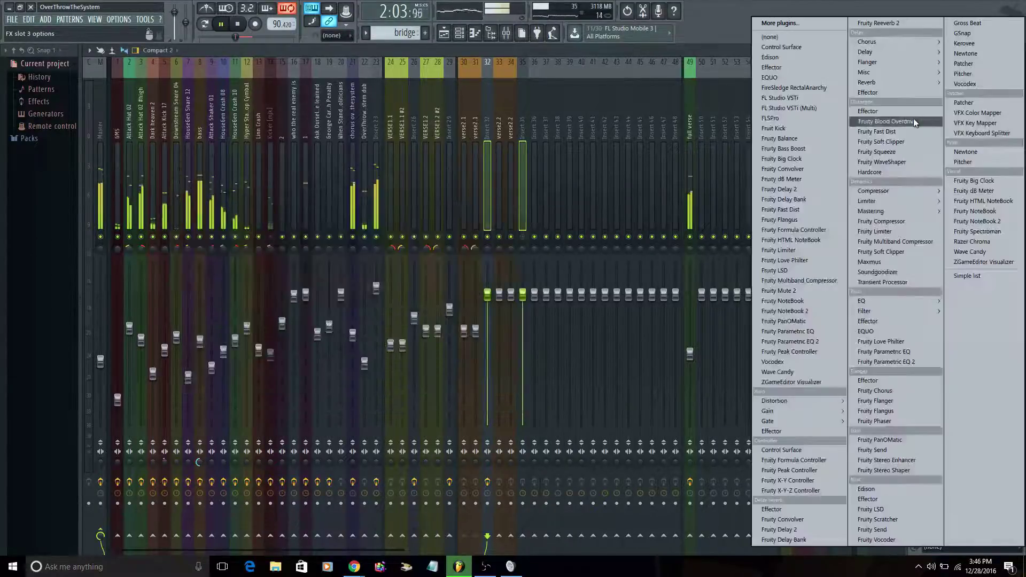
click(784, 532)
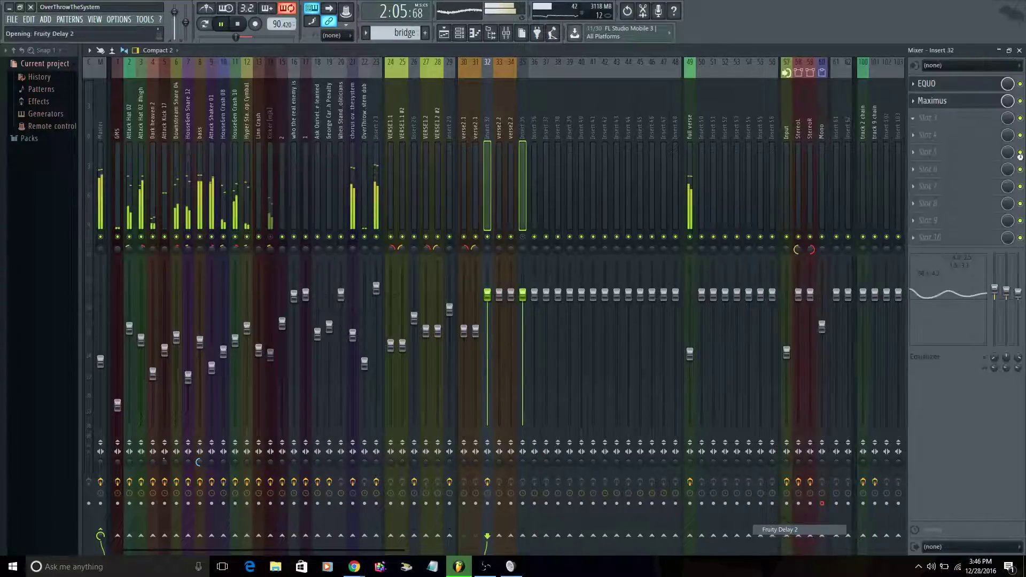
click(914, 119)
mouse_move(927, 153)
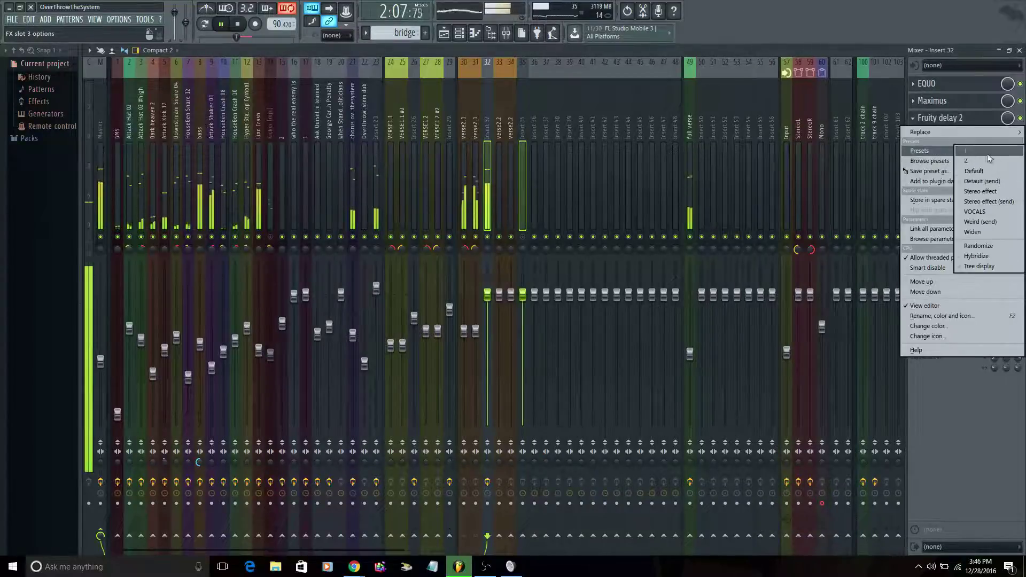
click(993, 214)
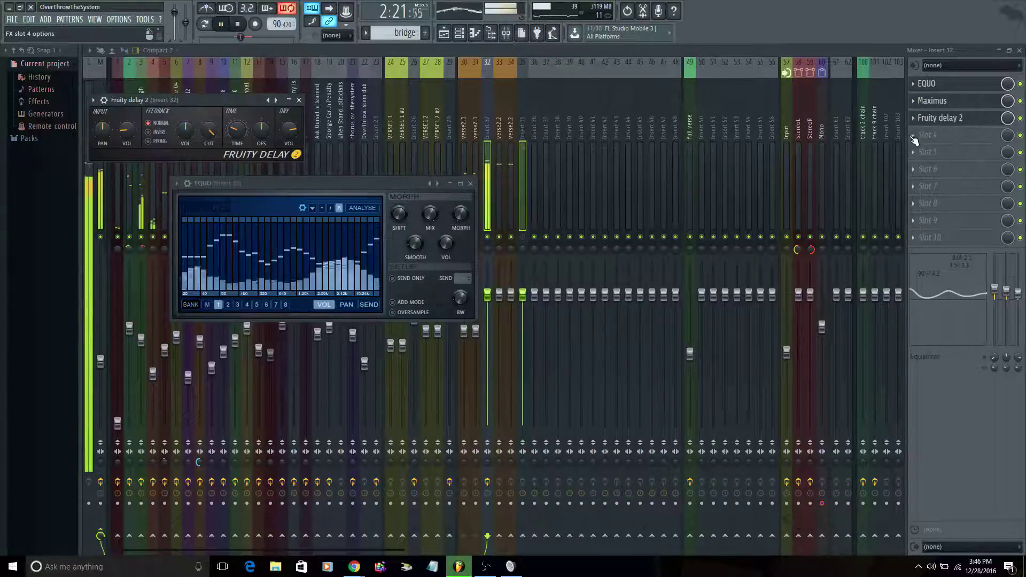
click(94, 101)
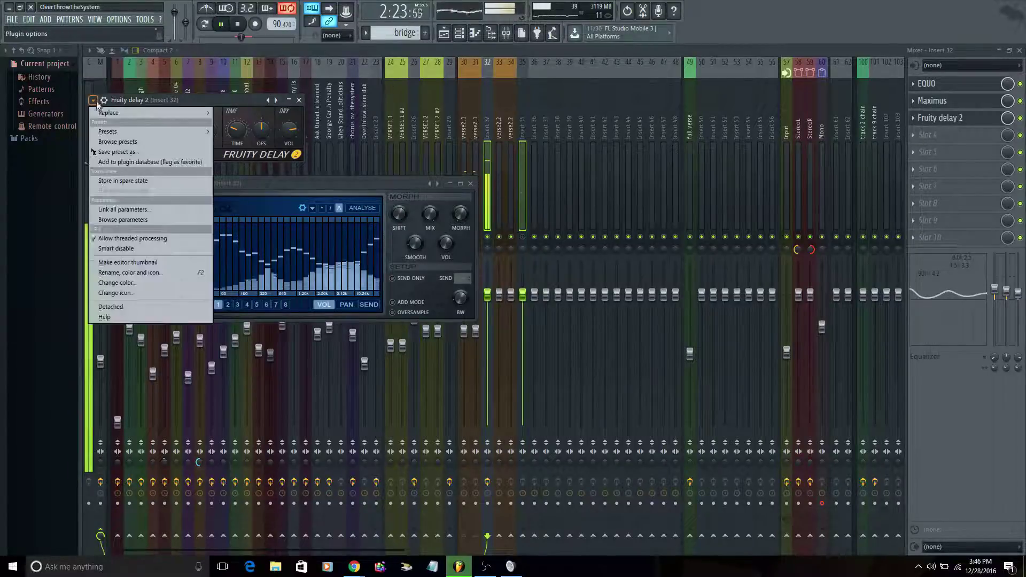
mouse_move(153, 131)
click(252, 192)
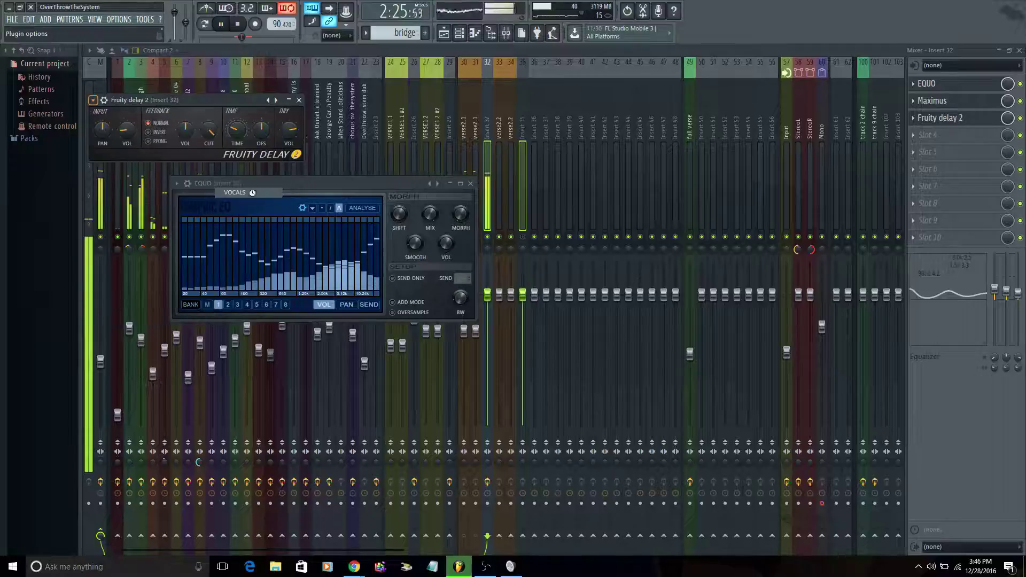
Step: Load Fruity Reeverb 2 in Insert 32's fourth effect slot and apply its VOCALS preset
click(920, 139)
mouse_move(931, 83)
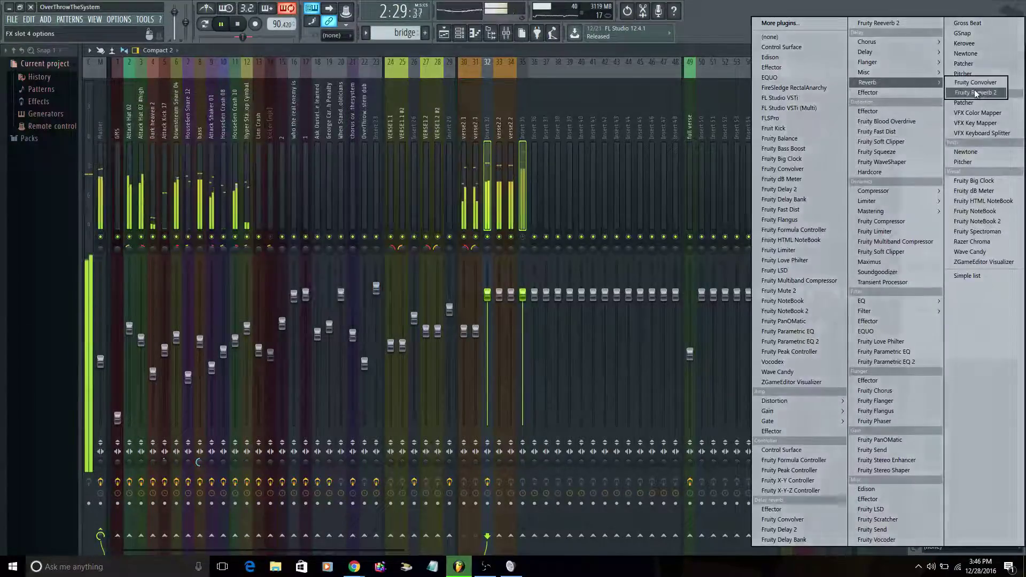
click(974, 92)
click(932, 136)
mouse_move(932, 169)
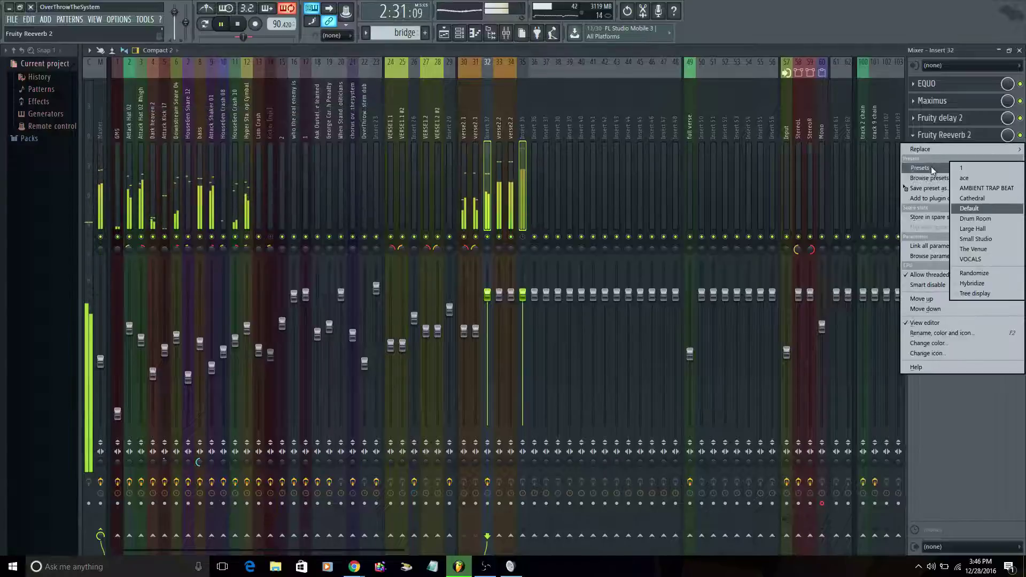
click(971, 259)
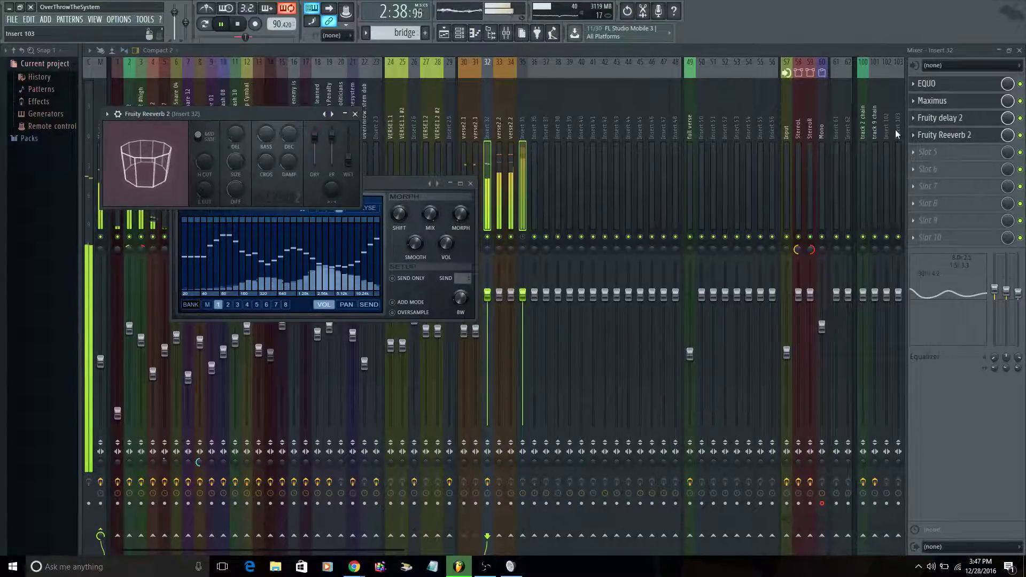
Step: Load Fruity Parametric EQ 2 in Insert 32's fifth effect slot
click(928, 152)
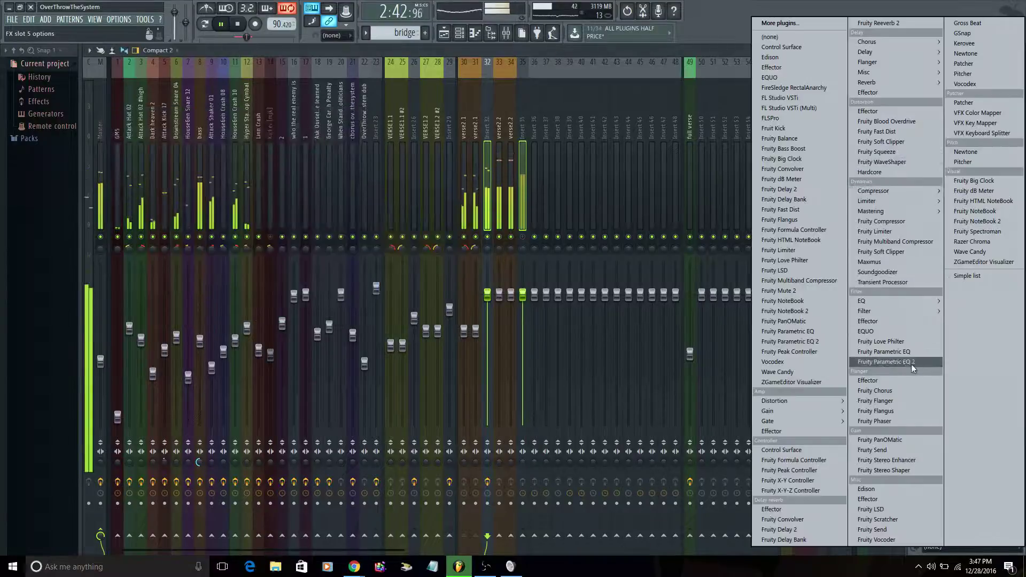
click(912, 366)
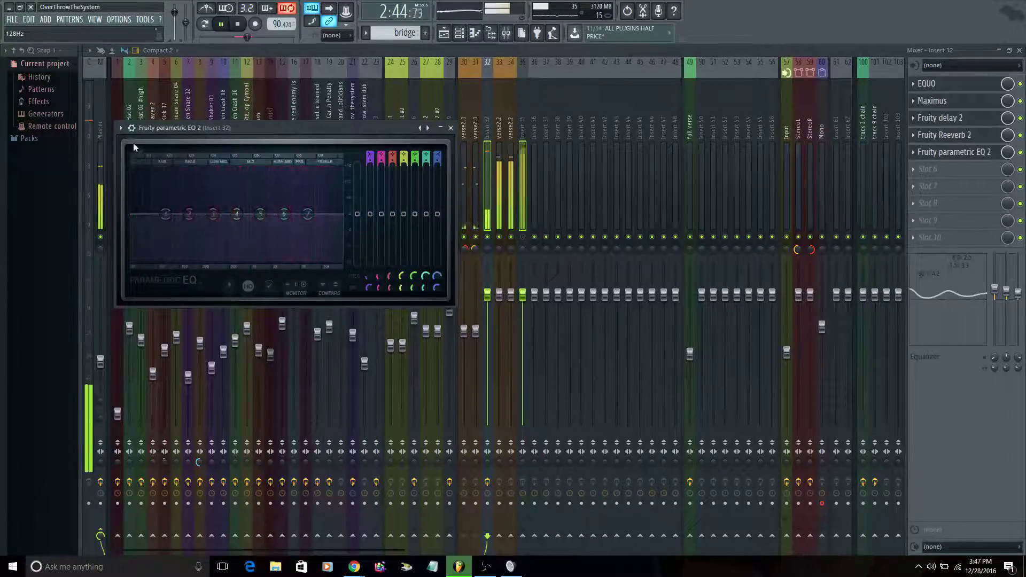
Step: Try the VOCALS preset on the parametric EQ and return it to the Default preset
click(121, 128)
mouse_move(214, 159)
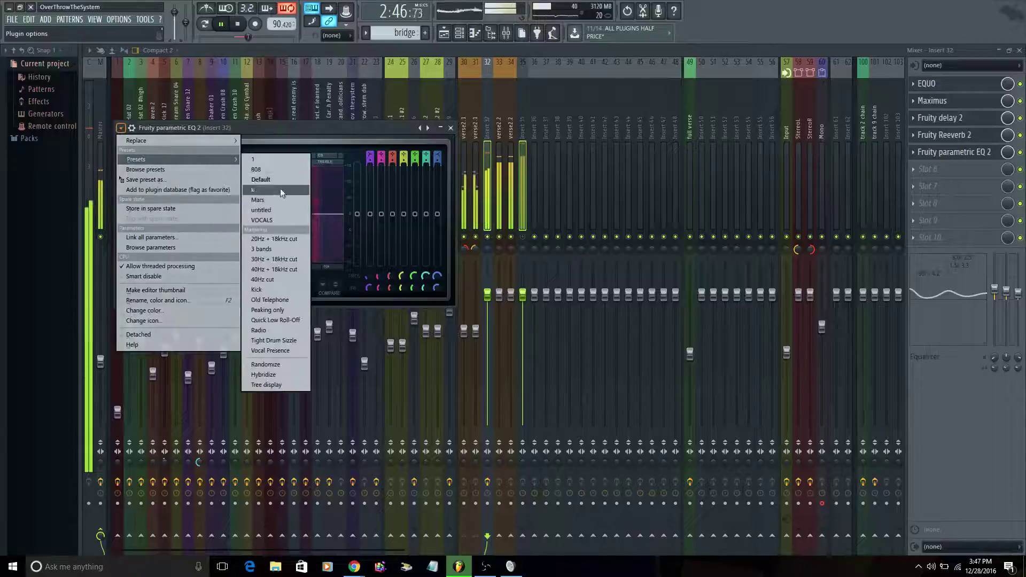
click(284, 220)
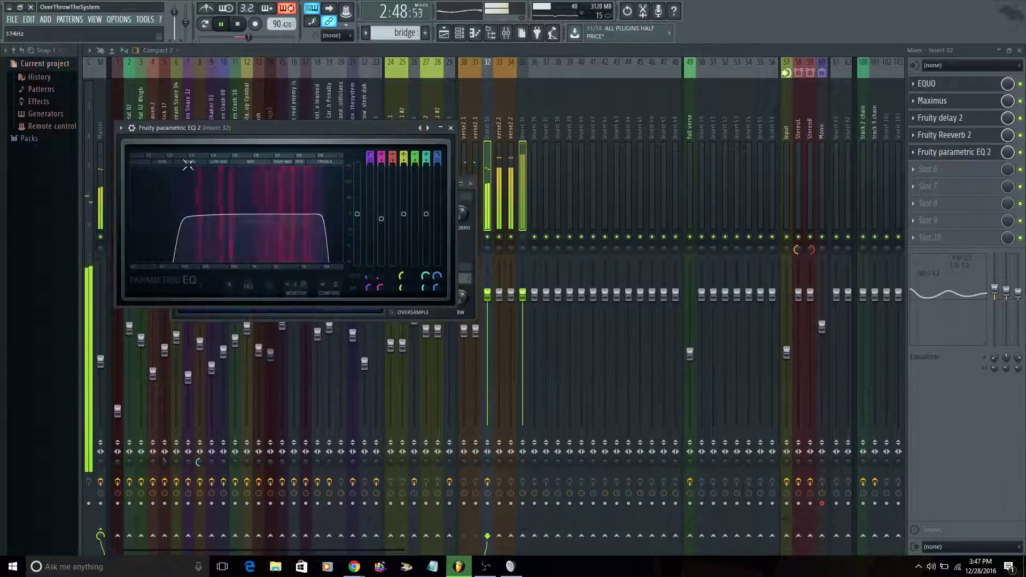
click(121, 128)
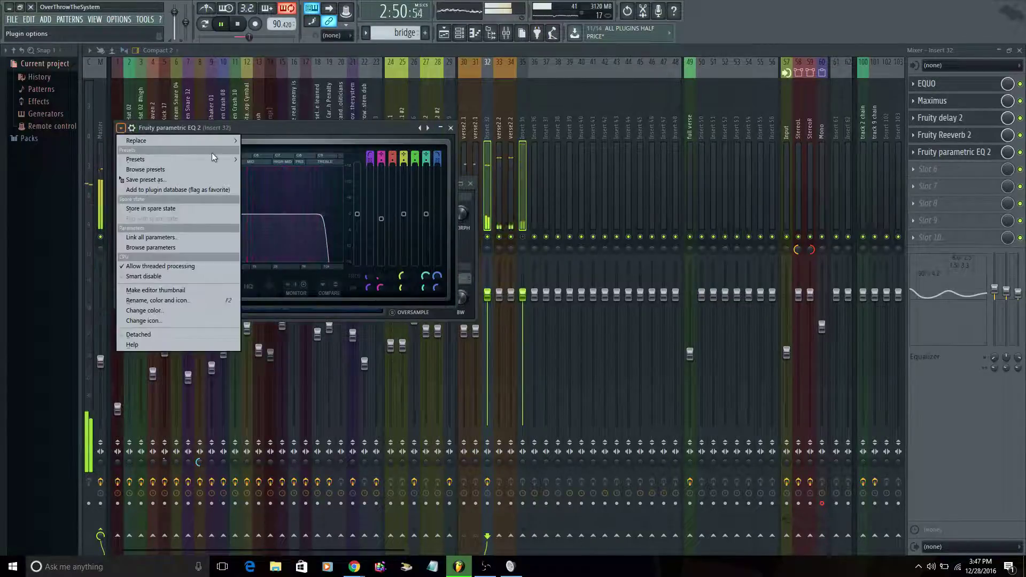
mouse_move(213, 159)
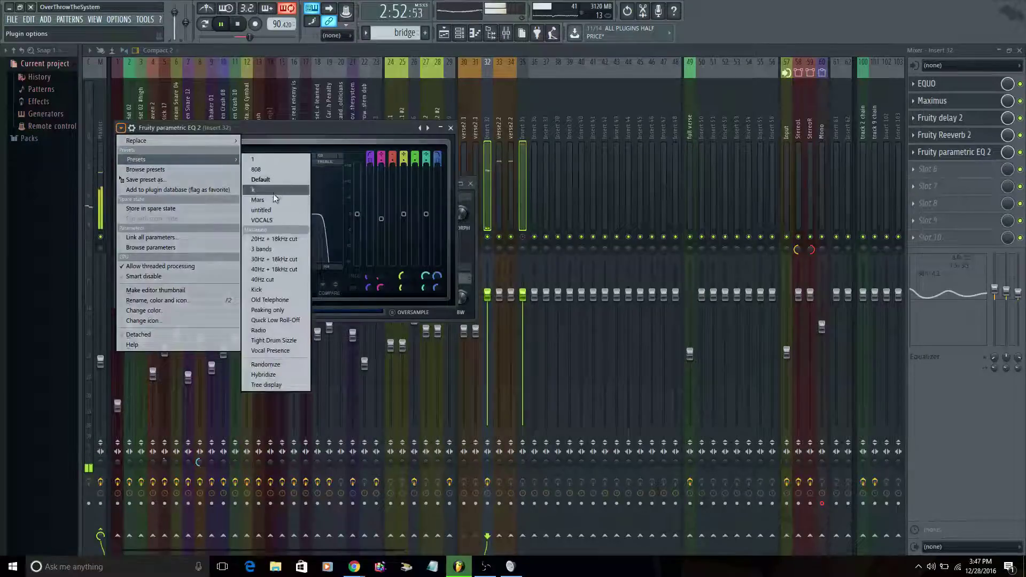
click(275, 180)
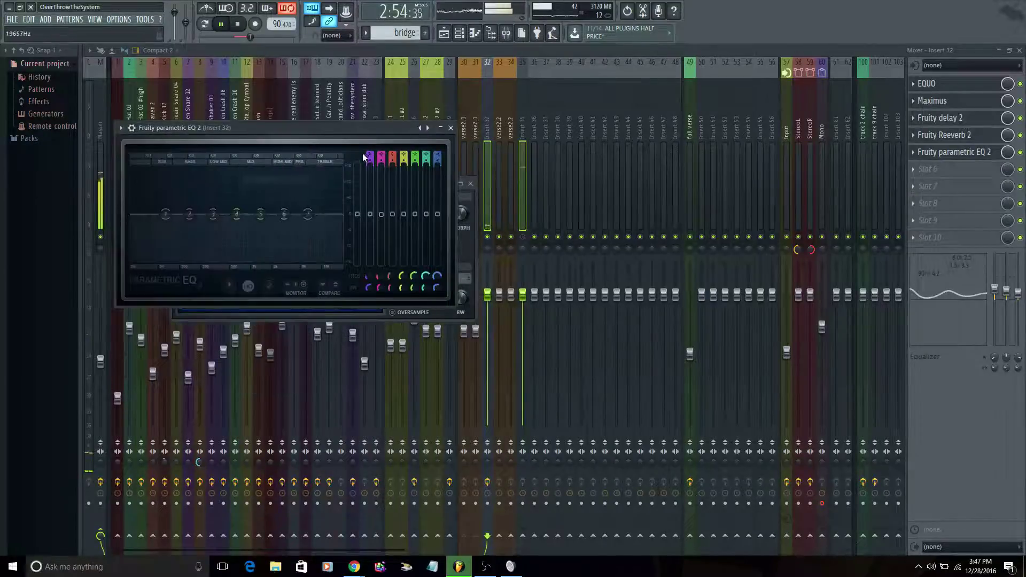
Step: Make band 1 of the parametric EQ a high-pass filter and band 7 a Steep 8 low-pass filter
scroll(373, 154, down, 1)
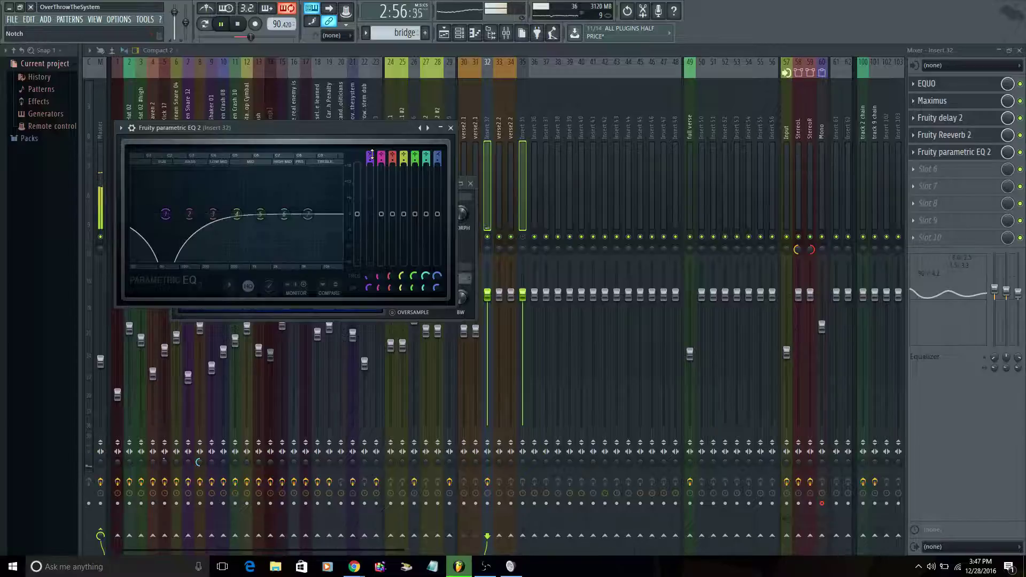
scroll(373, 155, down, 1)
scroll(369, 160, down, 1)
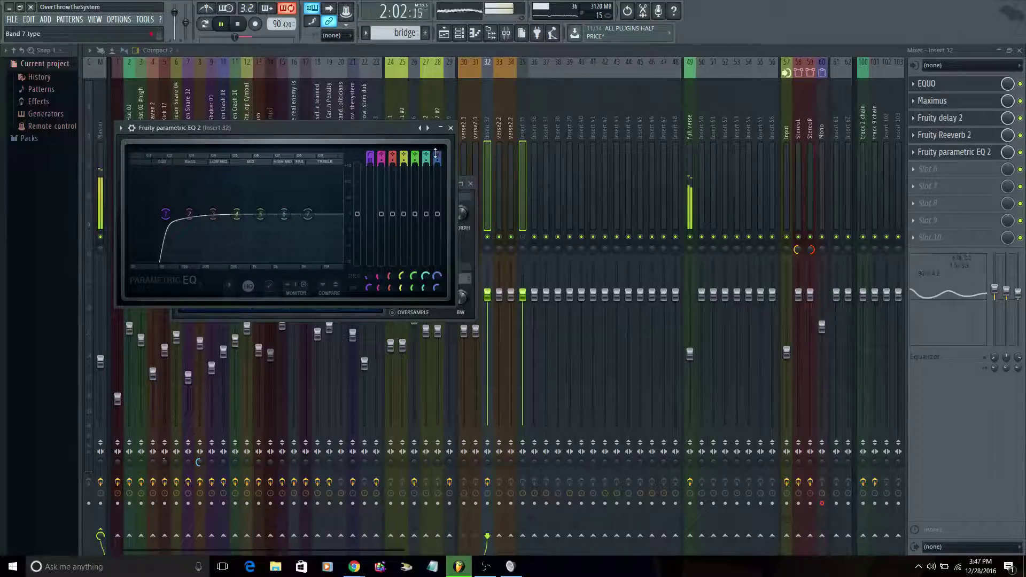
scroll(436, 154, down, 3)
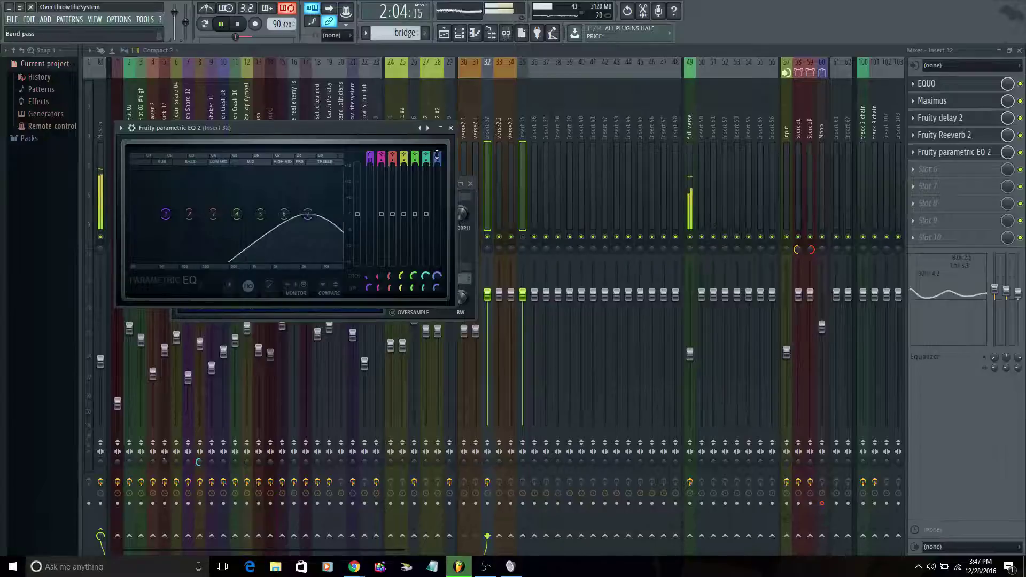
scroll(437, 155, down, 1)
scroll(439, 161, up, 1)
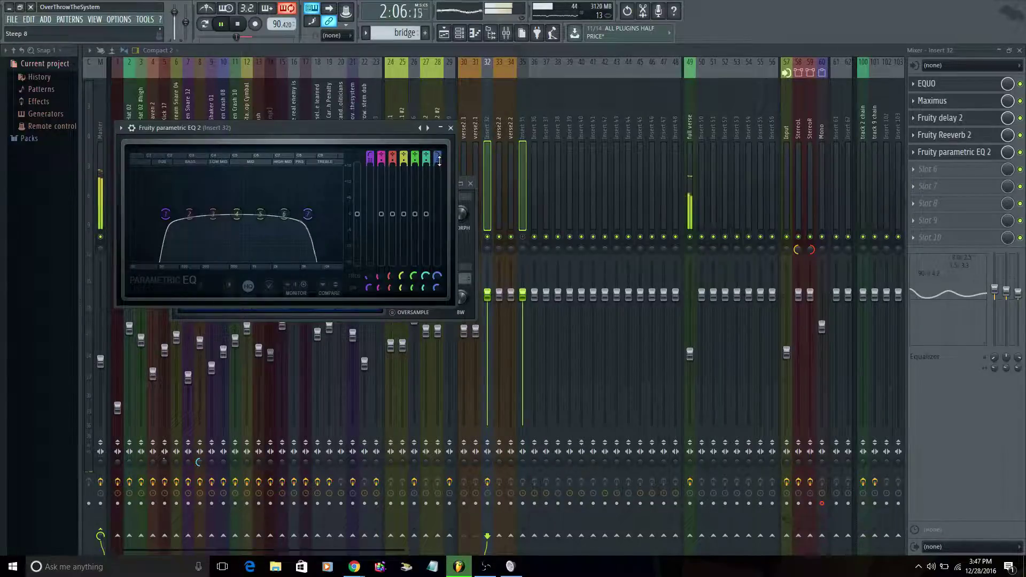
Step: Shape Insert 32's parametric EQ by raising the high-pass and low-pass cutoffs and gently boosting the low and high peaking bands
drag(308, 215, 333, 215)
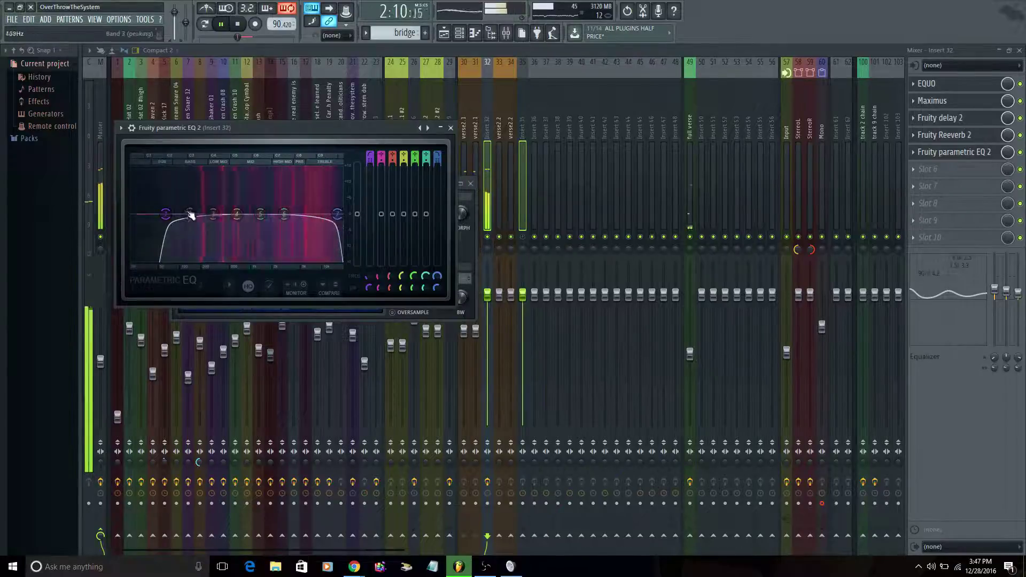
drag(190, 215, 197, 214)
mouse_move(211, 208)
mouse_down()
mouse_move(200, 201)
mouse_move(226, 208)
mouse_up()
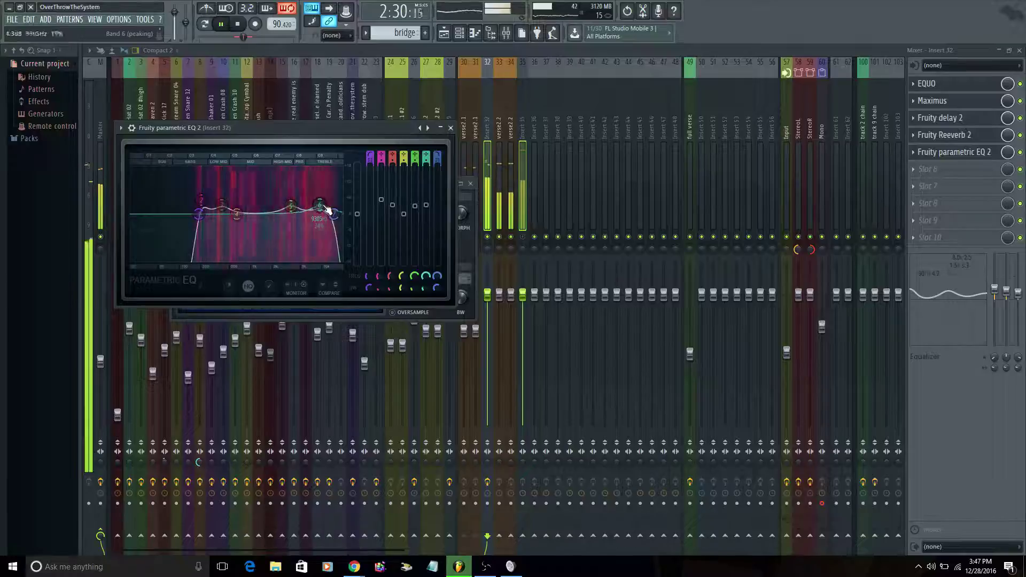
drag(292, 206, 228, 208)
scroll(229, 205, up, 3)
scroll(203, 201, up, 3)
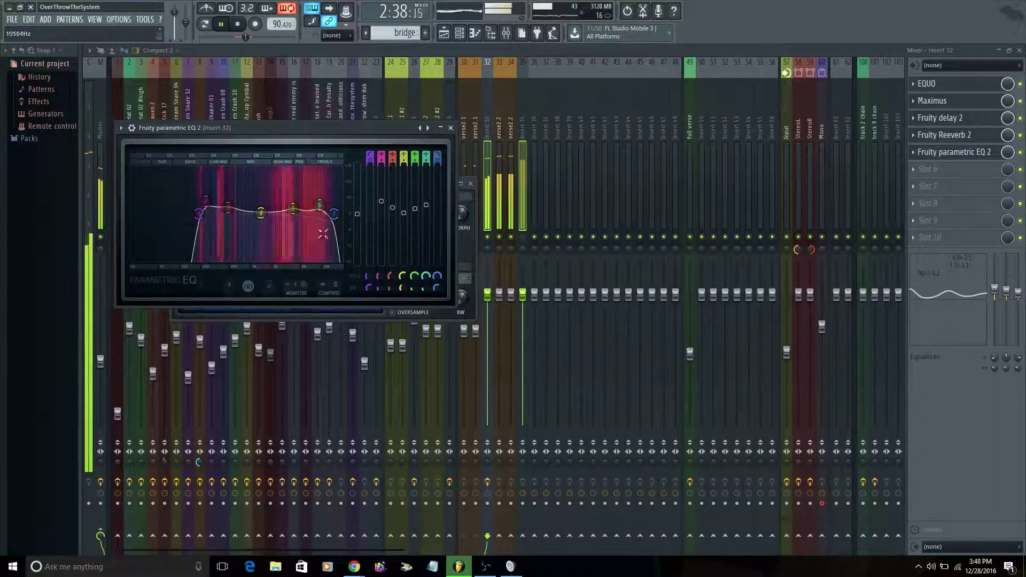
drag(293, 211, 316, 205)
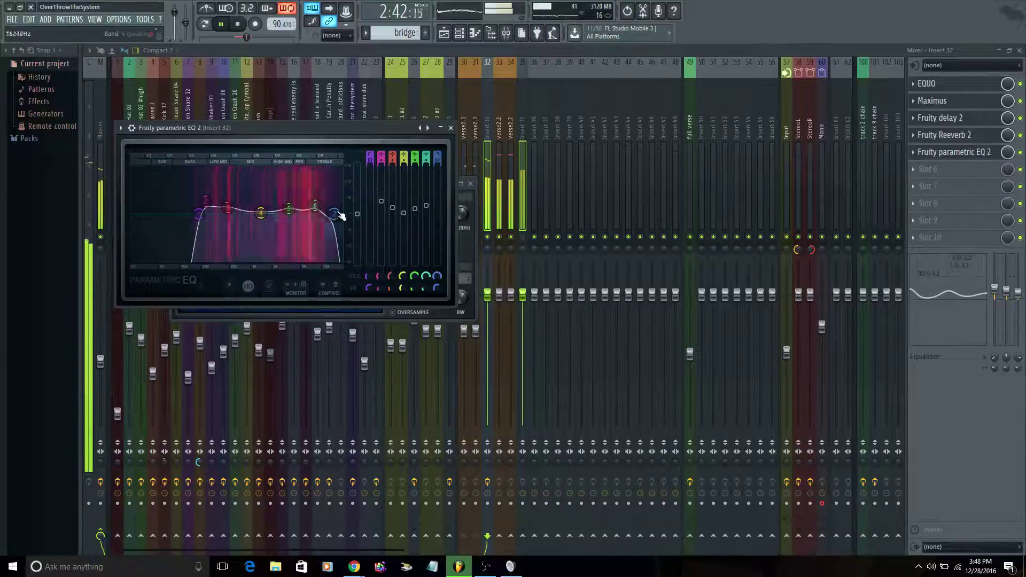
Step: Close the plugin windows and lower Insert 32's volume fader
click(490, 184)
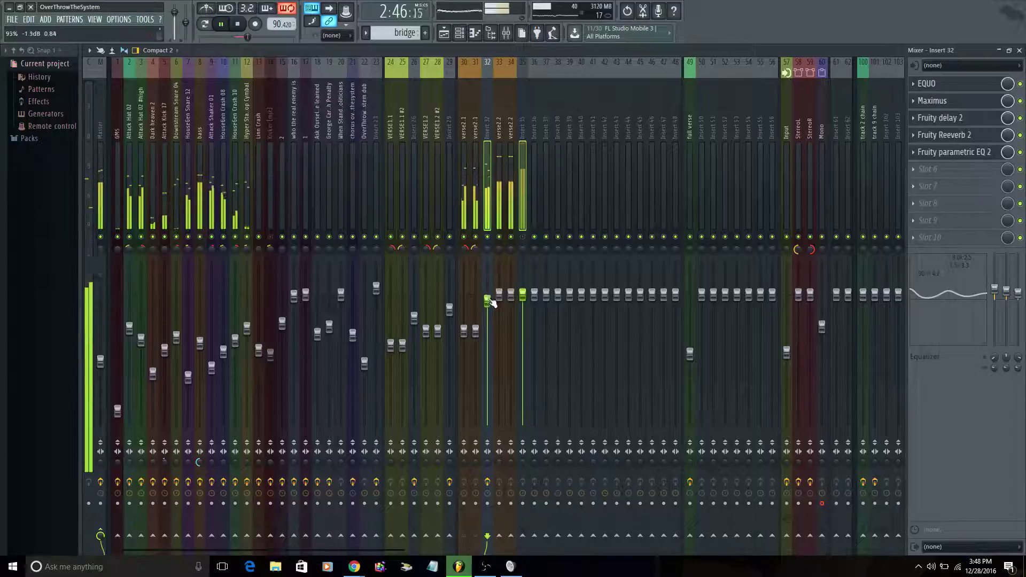
drag(488, 295, 489, 305)
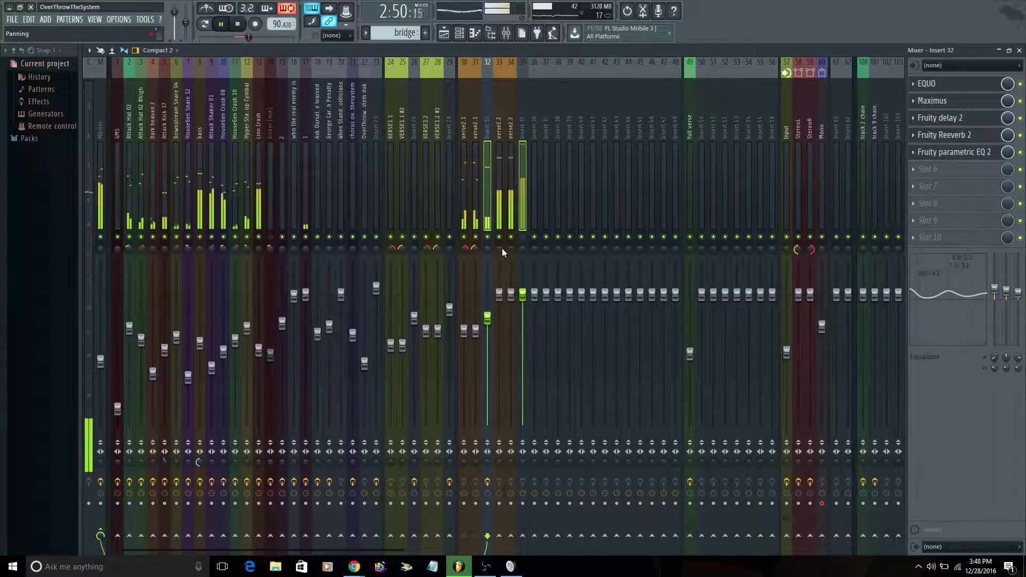
Step: Pan the first verse2.2 track 50% left and the second verse2.2 track to the right
scroll(499, 251, down, 2)
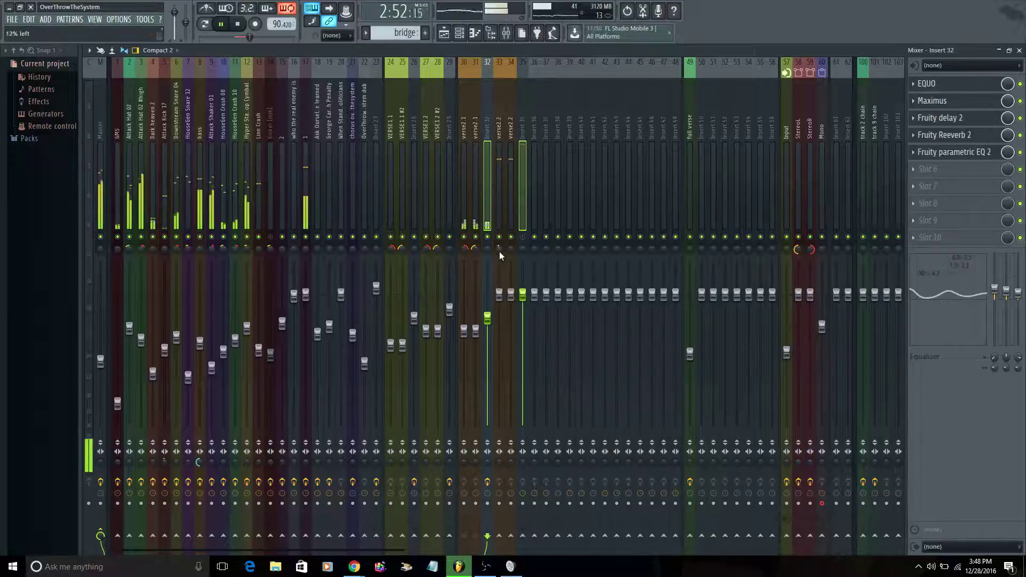
scroll(499, 252, up, 1)
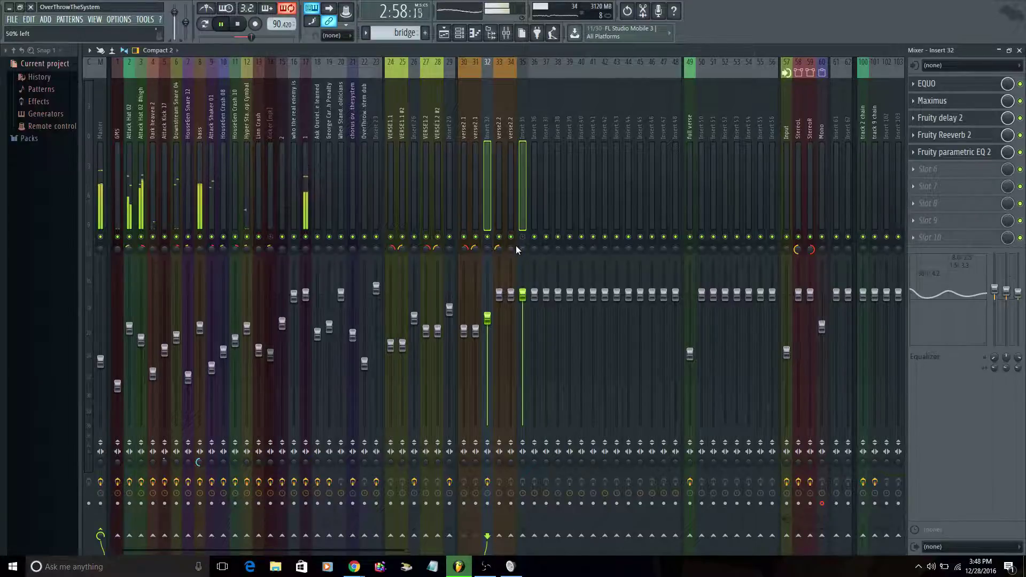
scroll(512, 252, up, 9)
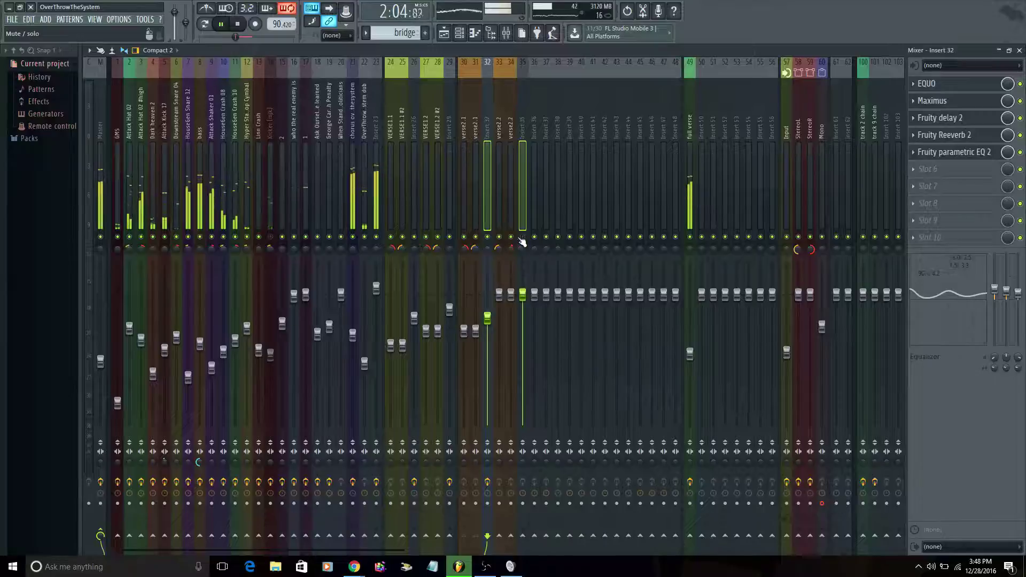
Step: Lower the first verse2.2 track's volume to about 76% and copy that fader value to the second verse2.2 track
drag(505, 296, 500, 325)
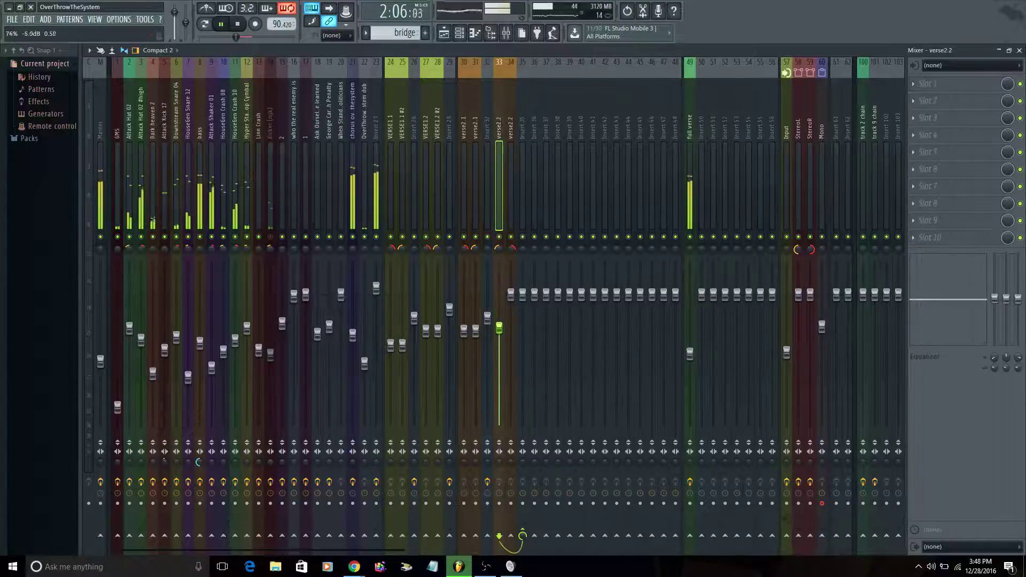
right_click(500, 327)
click(529, 446)
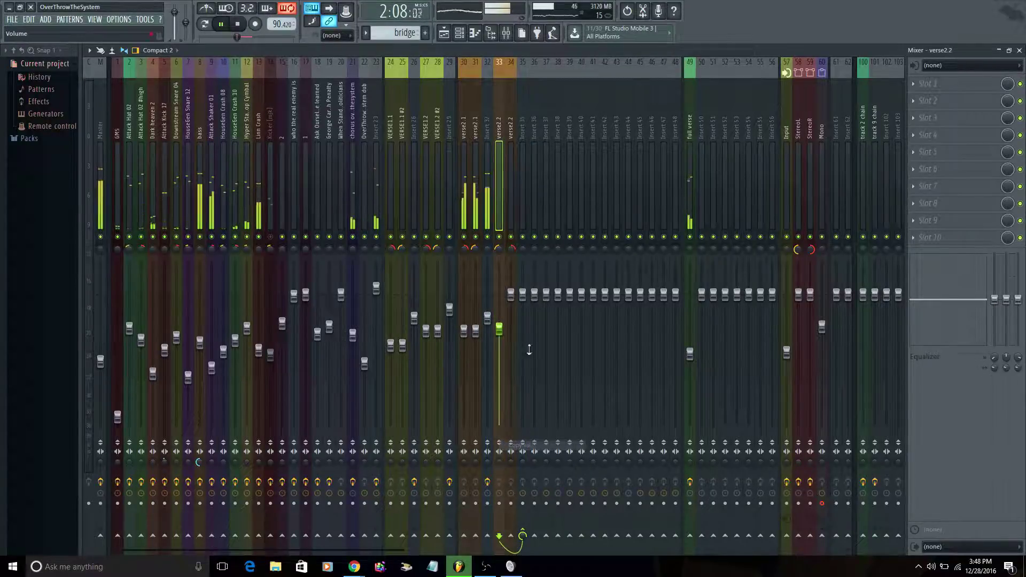
right_click(513, 299)
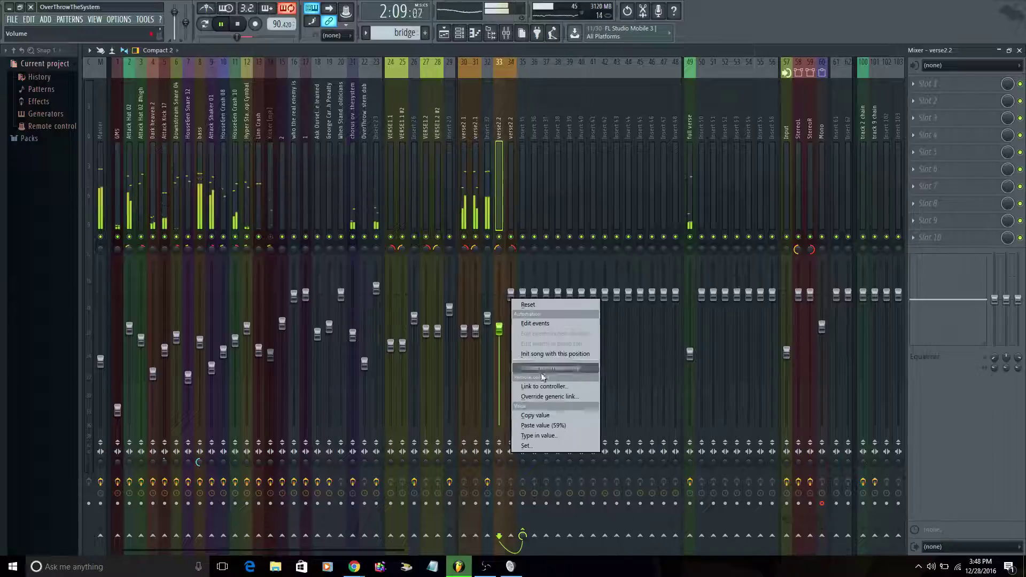
click(556, 425)
Step: Boost the low, mid and high bands of Insert 35's built-in equalizer, with the high band at 2.5 dB
click(521, 191)
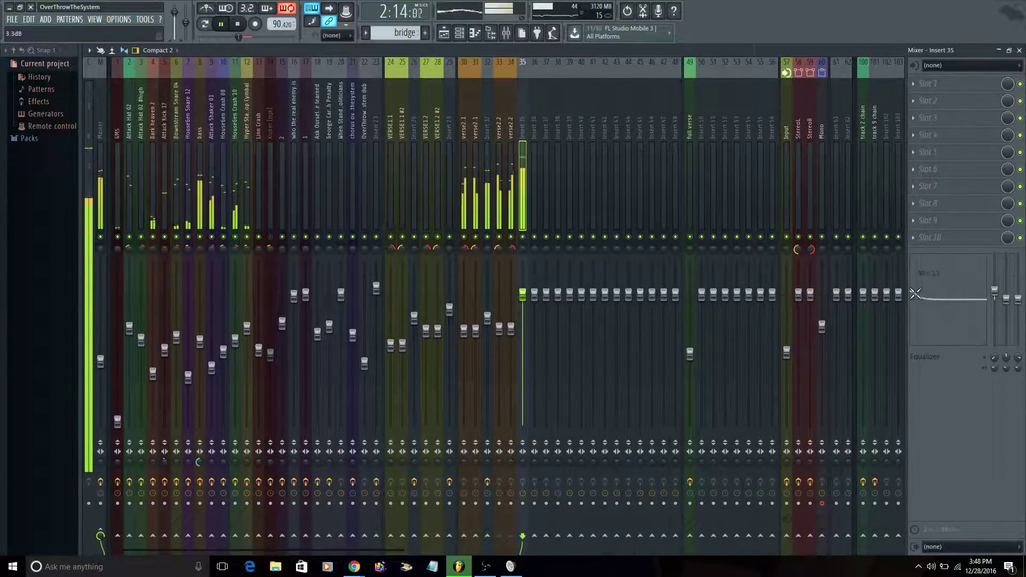
drag(944, 299, 978, 292)
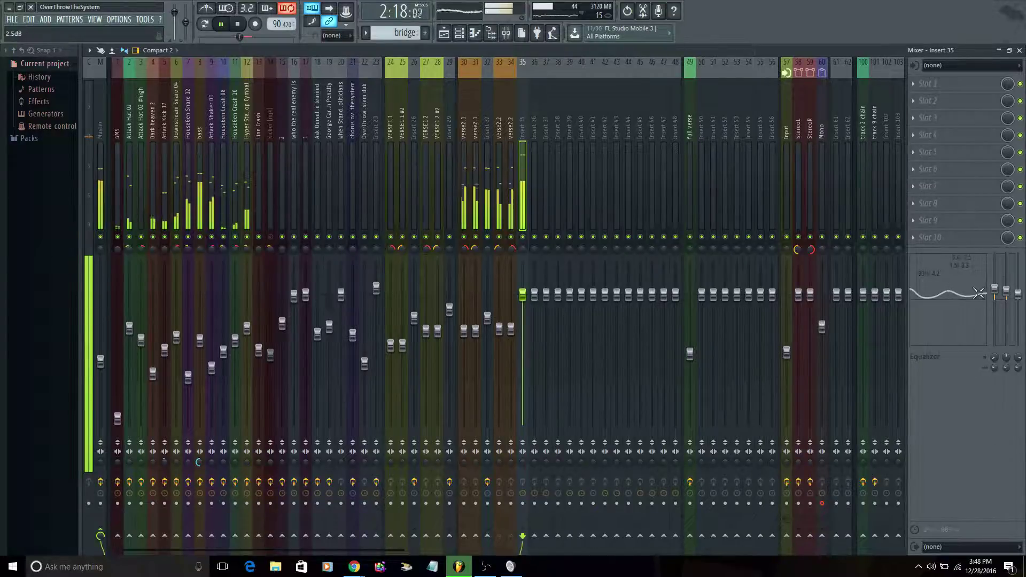
Step: Load EQUO in Insert 35's first effect slot and generate its EQ curve by analysing the song during playback
click(916, 82)
click(782, 75)
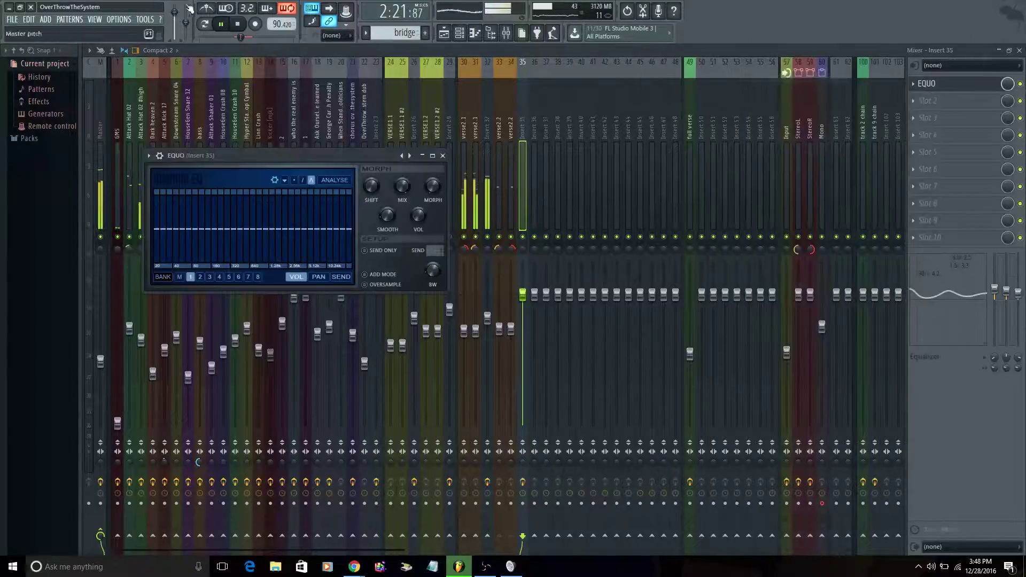
key(space)
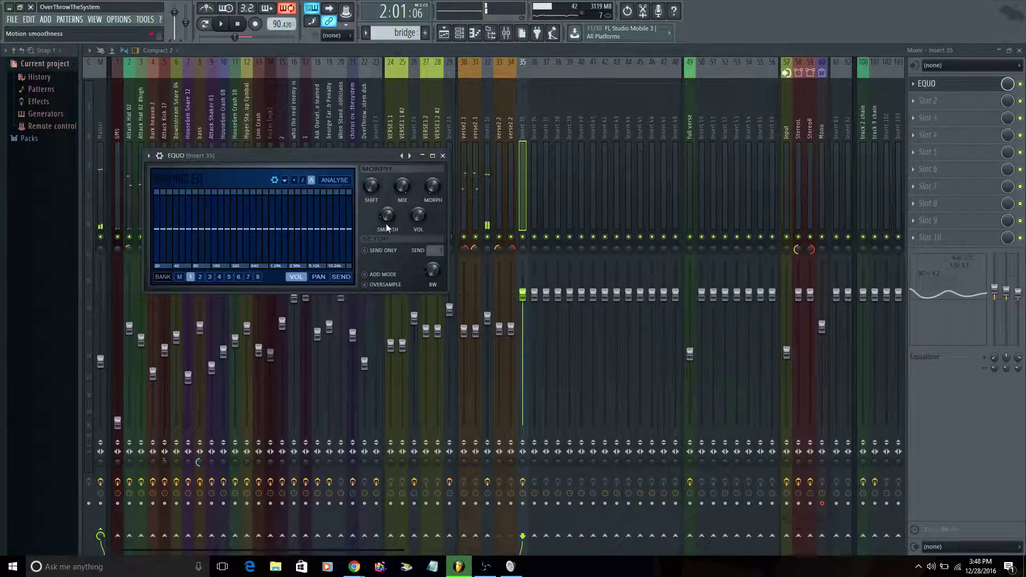
click(339, 182)
key(space)
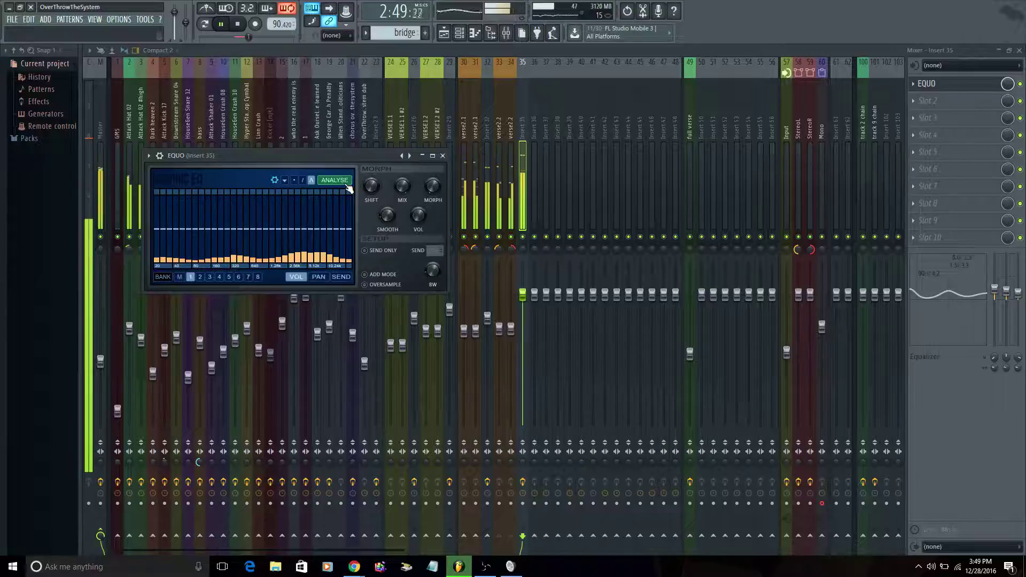
click(348, 185)
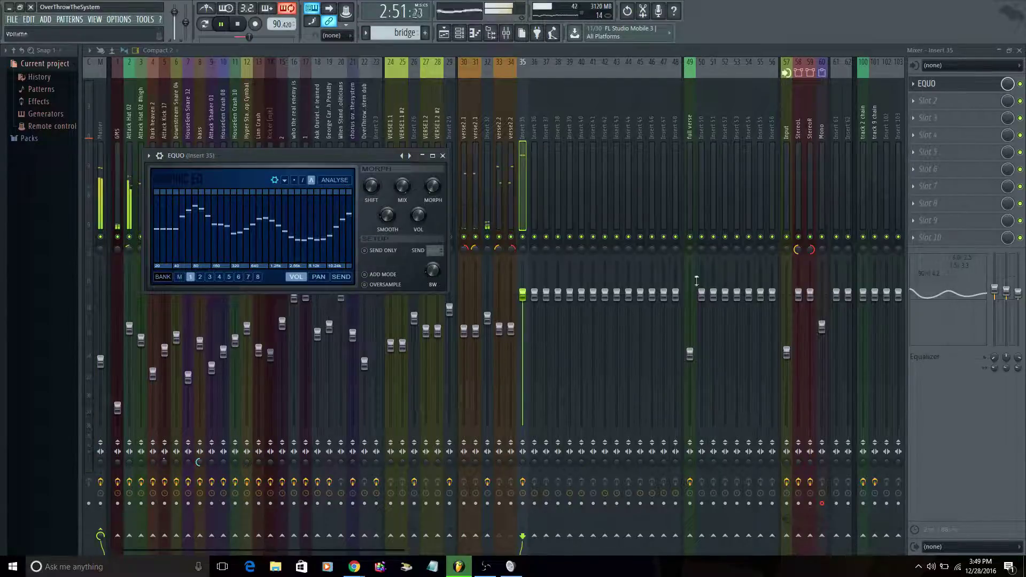
Step: Load Maximus in Insert 35's second effect slot and apply its De-esser narrow-band preset
click(913, 103)
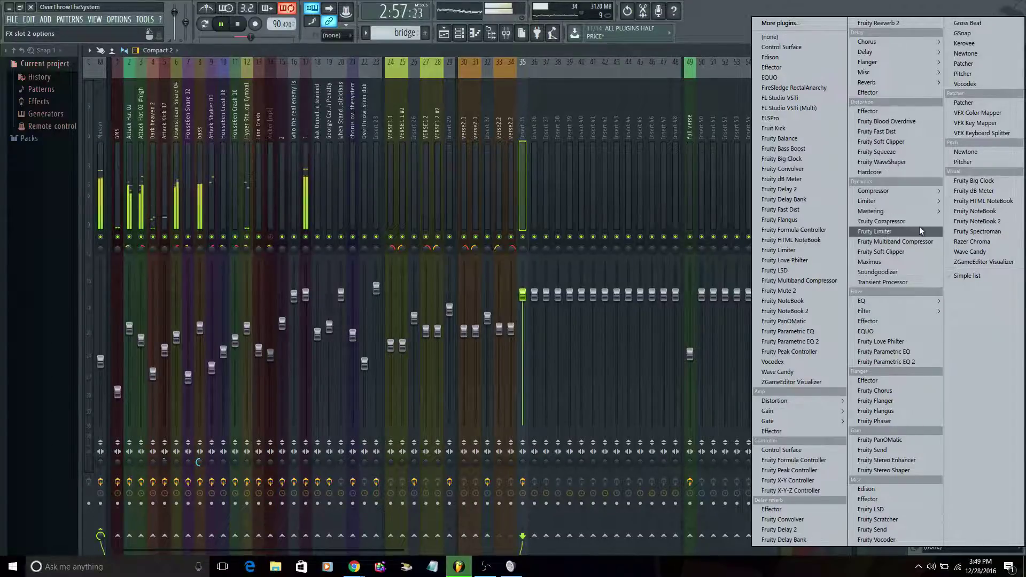
mouse_move(925, 213)
click(974, 210)
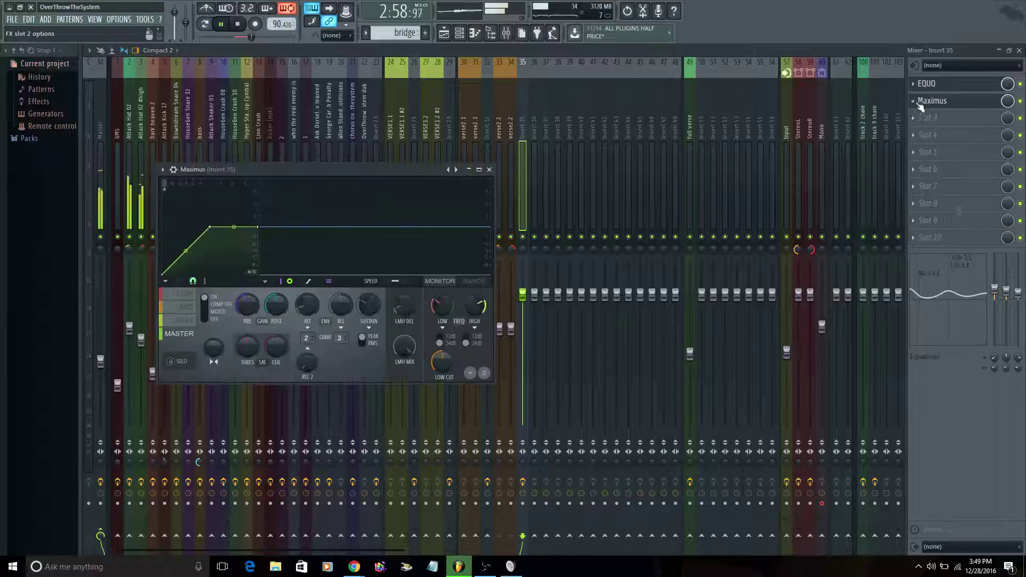
click(920, 107)
mouse_move(930, 133)
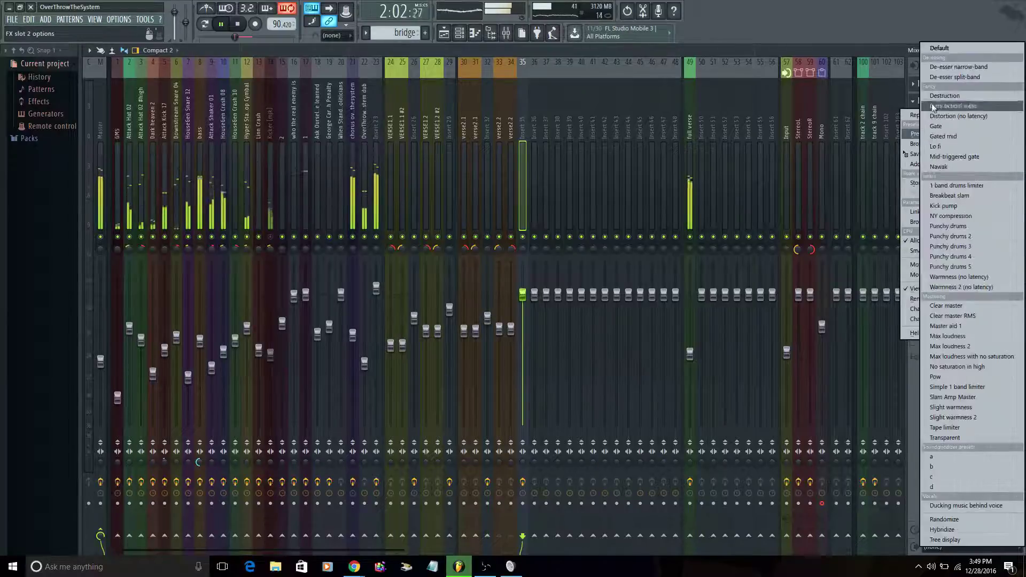
click(945, 64)
Step: Load Fruity Delay 2 in Insert 35's third effect slot and apply its VOCALS preset
click(929, 116)
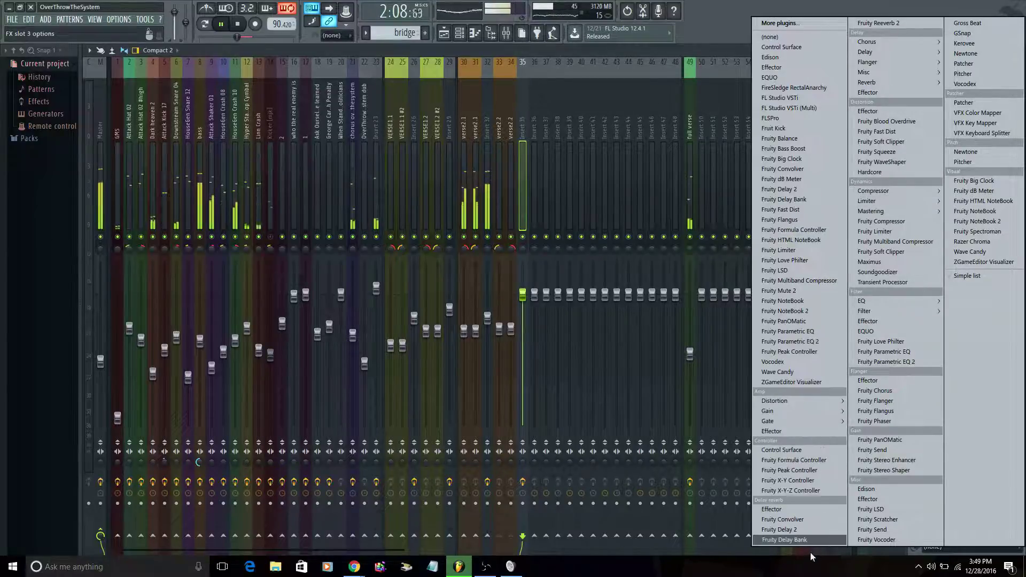
click(791, 530)
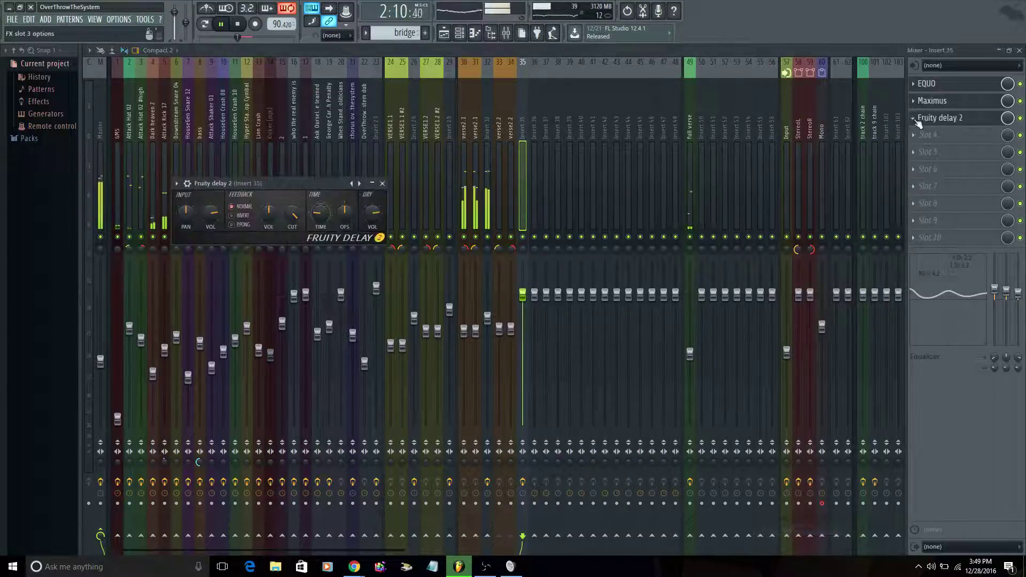
click(919, 123)
mouse_move(933, 150)
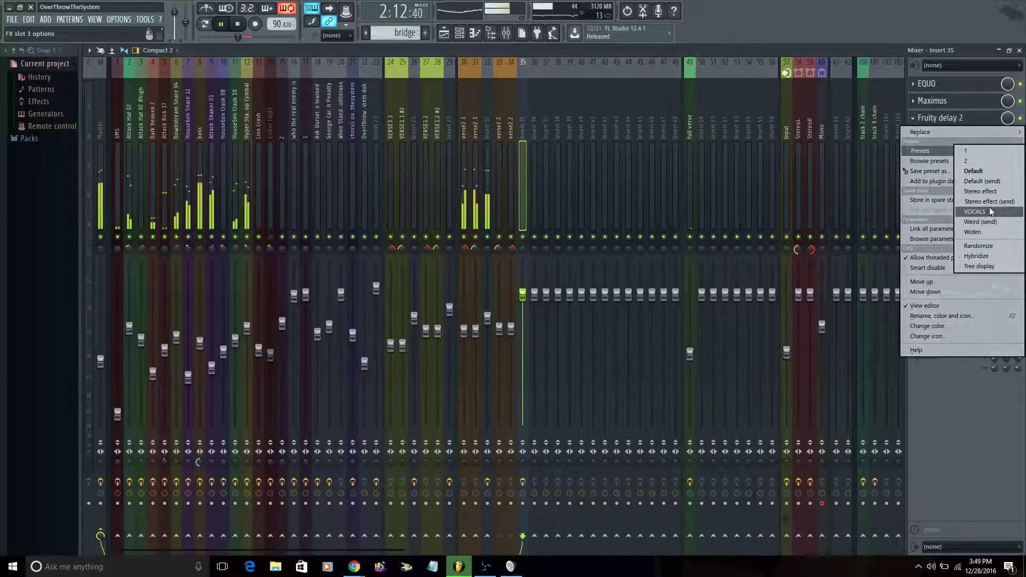
click(989, 210)
Step: Load Fruity Reeverb 2 in Insert 35's fourth effect slot and apply its VOCALS preset
click(916, 134)
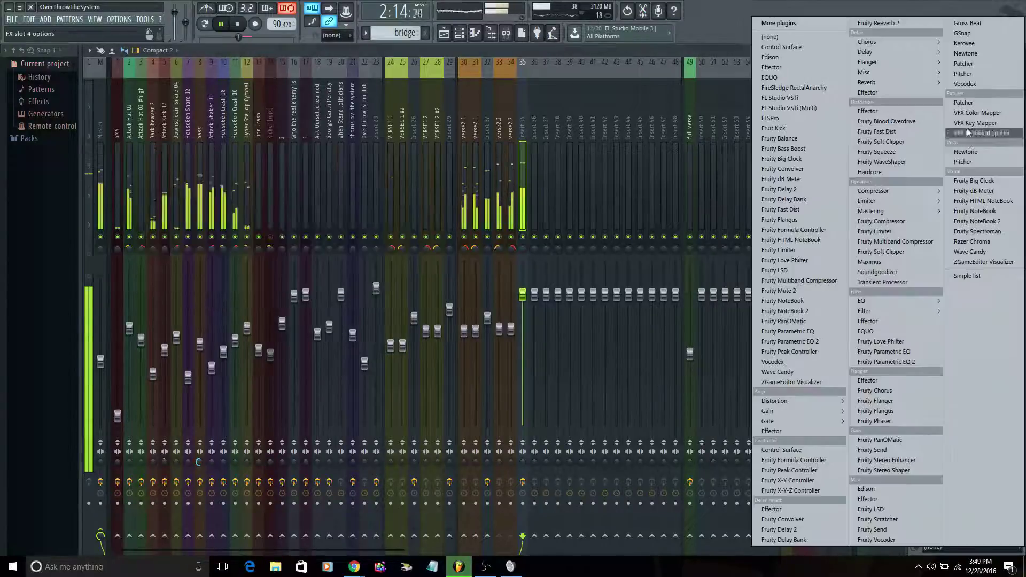
mouse_move(877, 83)
click(970, 94)
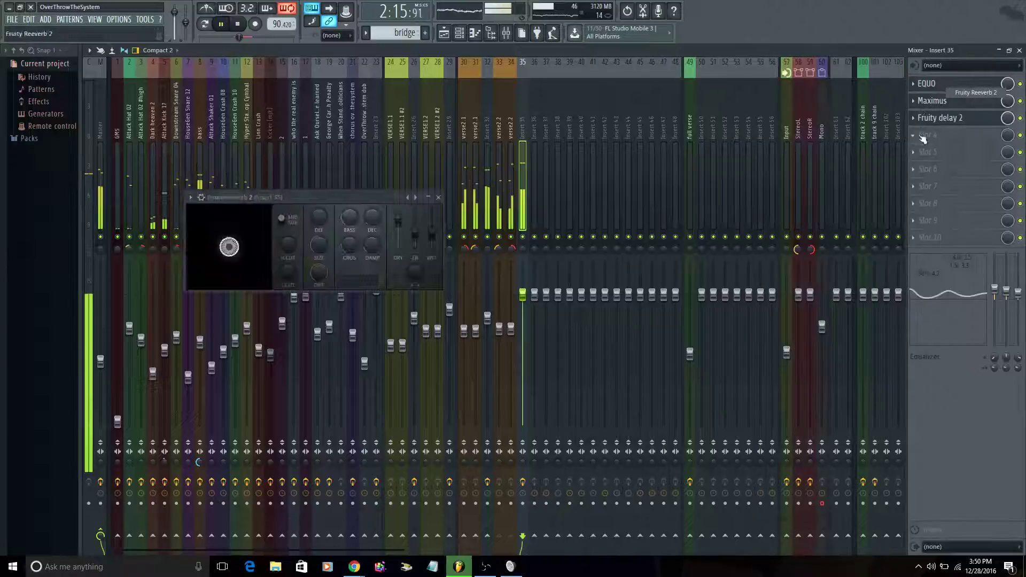
click(914, 135)
mouse_move(954, 172)
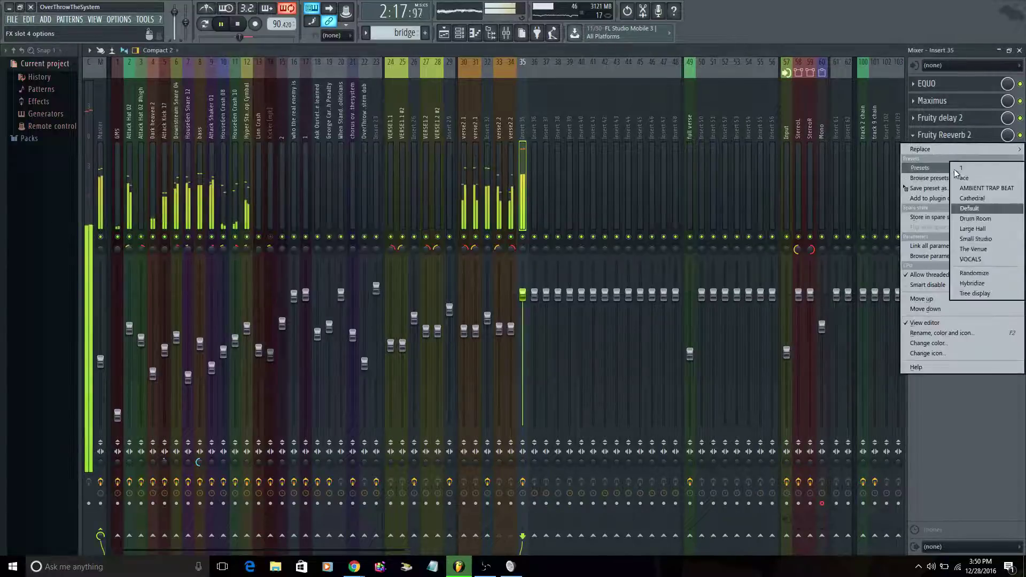
click(970, 259)
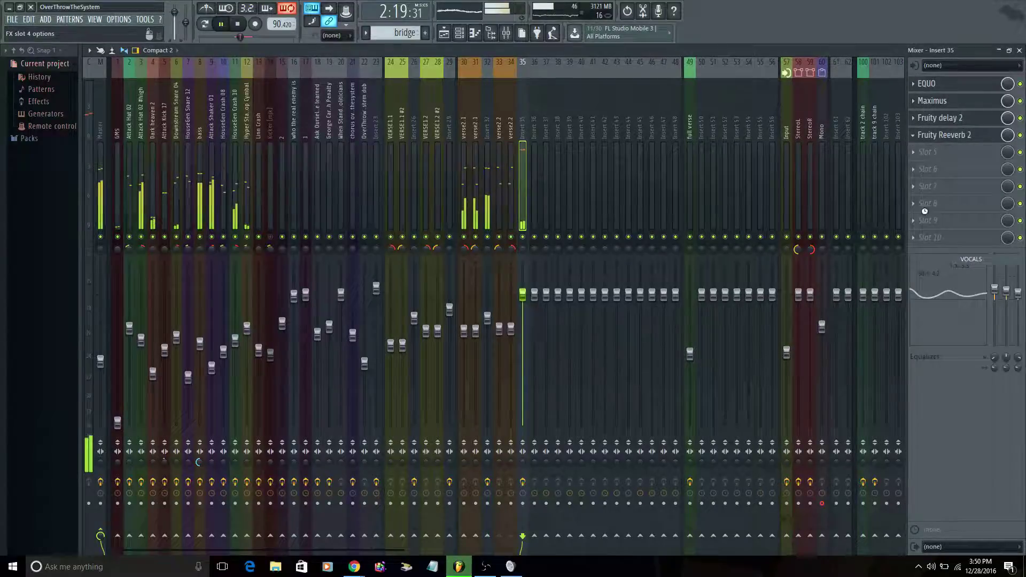
Step: Load Fruity Parametric EQ 2 in Insert 35's fifth effect slot, making band 1 a high-pass and band 7 a steep low-pass filter
click(913, 152)
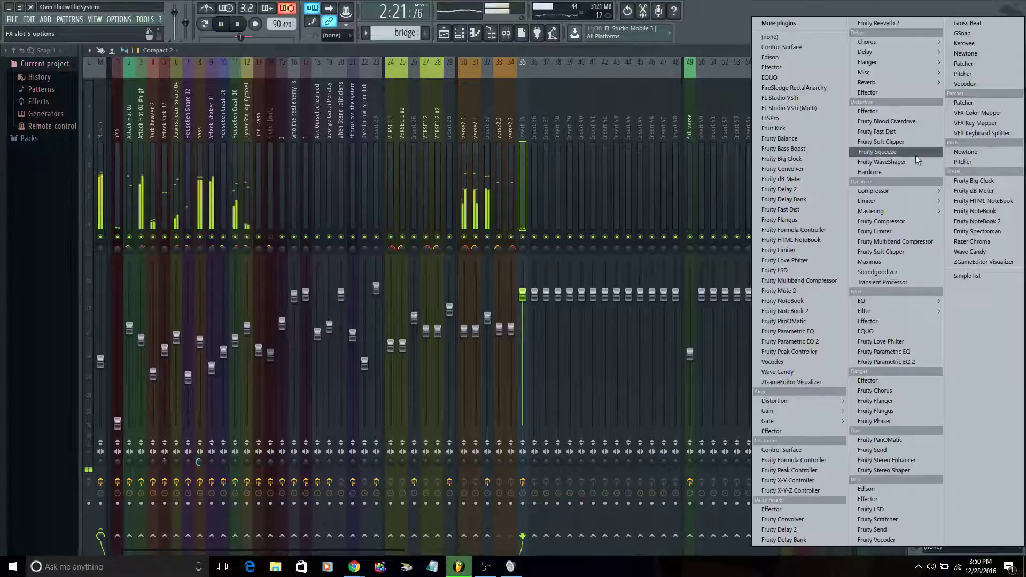
click(886, 362)
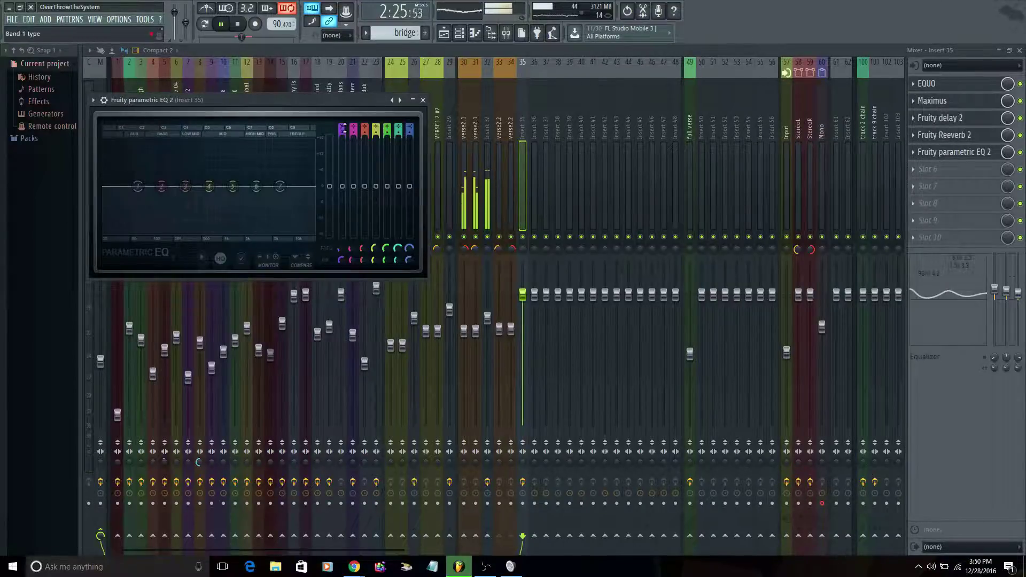
scroll(342, 127, down, 2)
scroll(342, 127, up, 1)
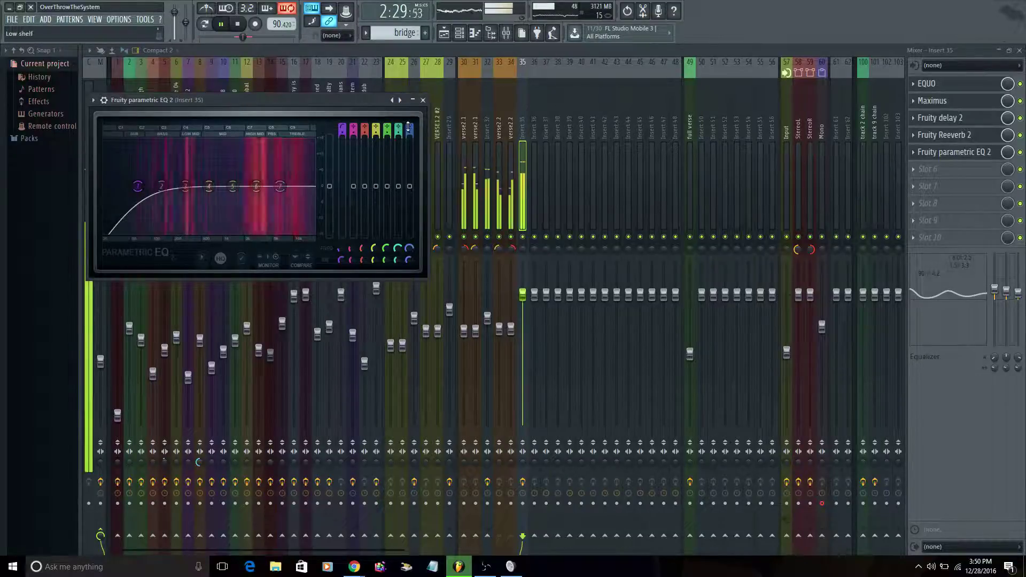
scroll(410, 127, down, 5)
scroll(410, 127, down, 2)
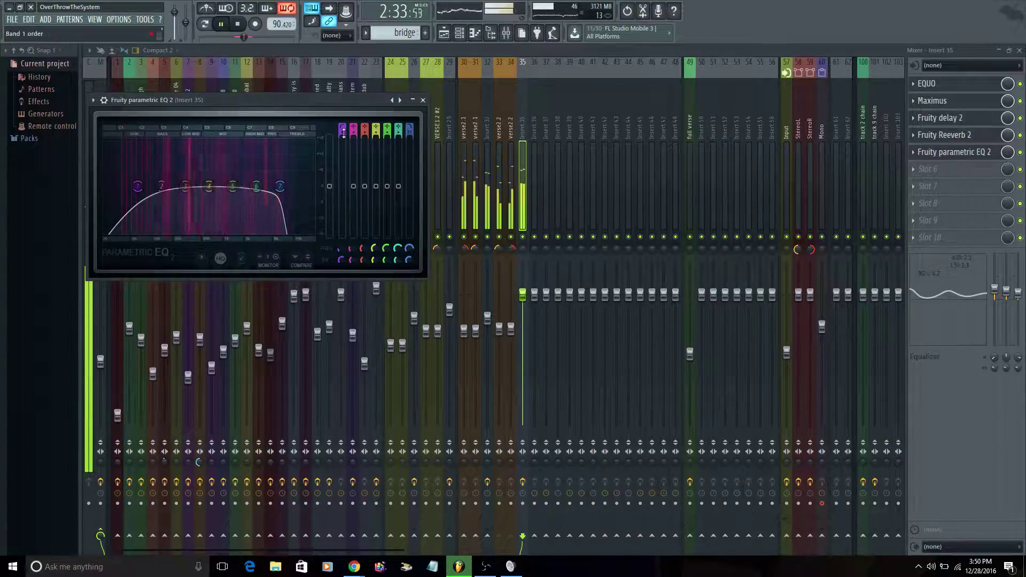
scroll(343, 129, down, 1)
Step: Boost bands 2 and 3 in the low mids of Insert 35's Parametric EQ 2, with band 3 about 1.9 dB up near 343 Hz
drag(171, 188, 192, 182)
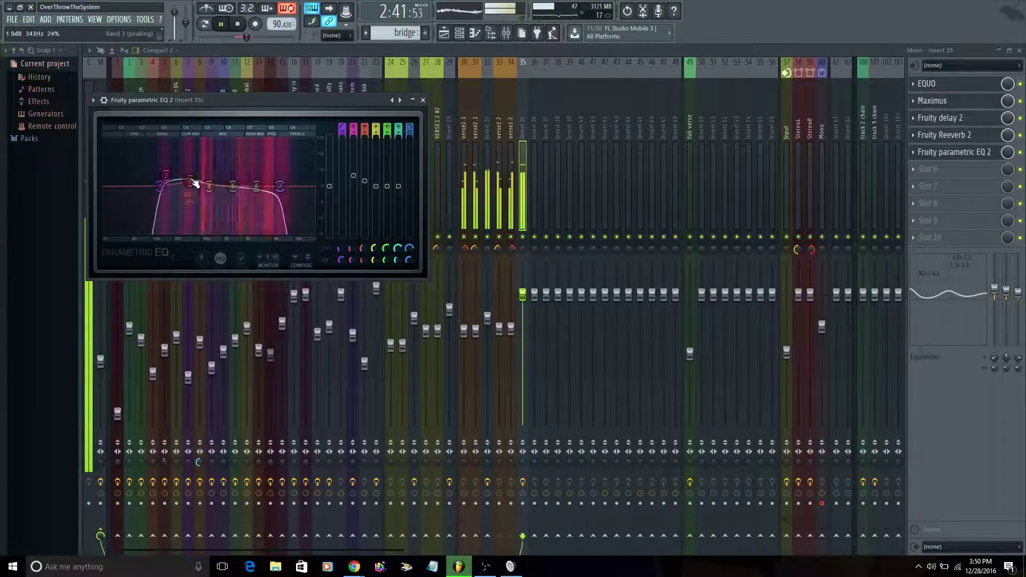
scroll(192, 182, down, 3)
scroll(171, 179, down, 5)
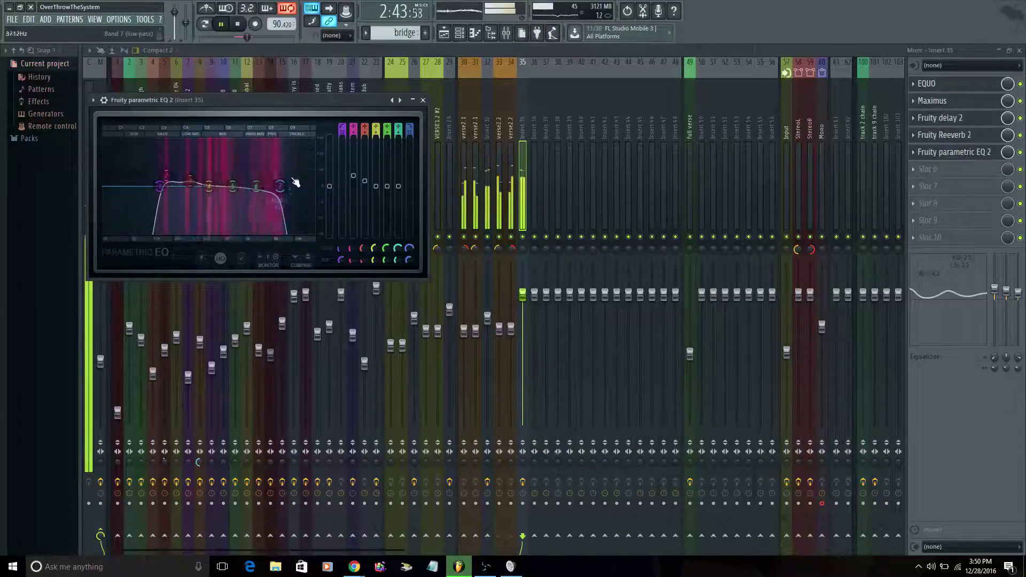
Step: Raise the band 7 low-pass cutoff, boost bands 5 and 6 in the upper range, and move band 4 higher with a slight cut
drag(293, 186, 297, 186)
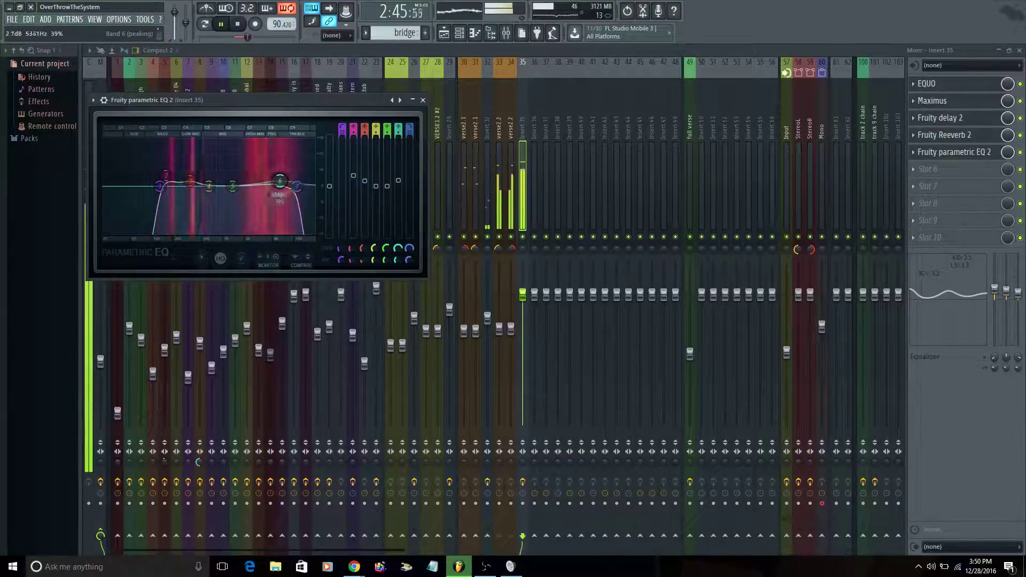
drag(232, 186, 285, 179)
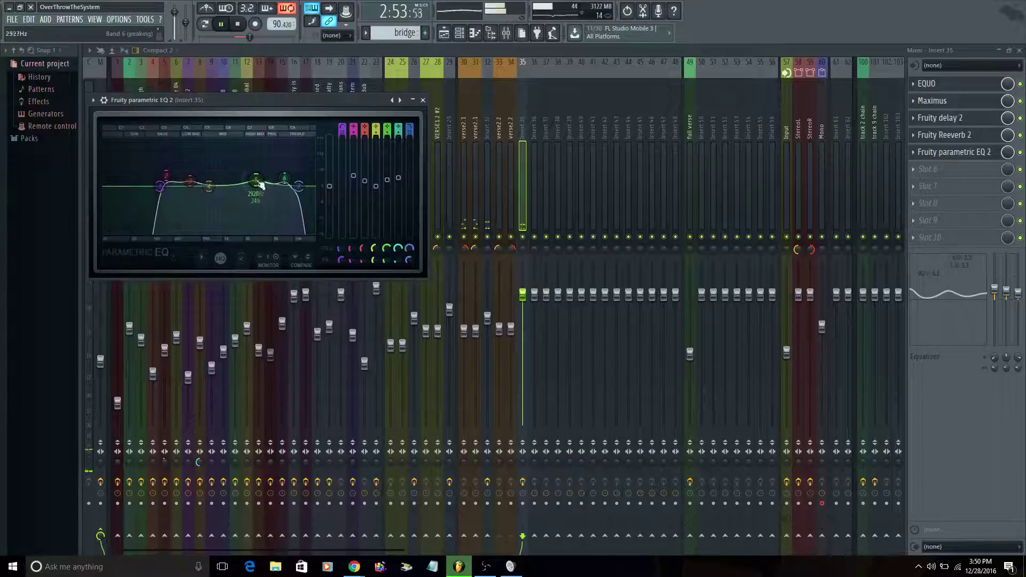
drag(209, 186, 258, 179)
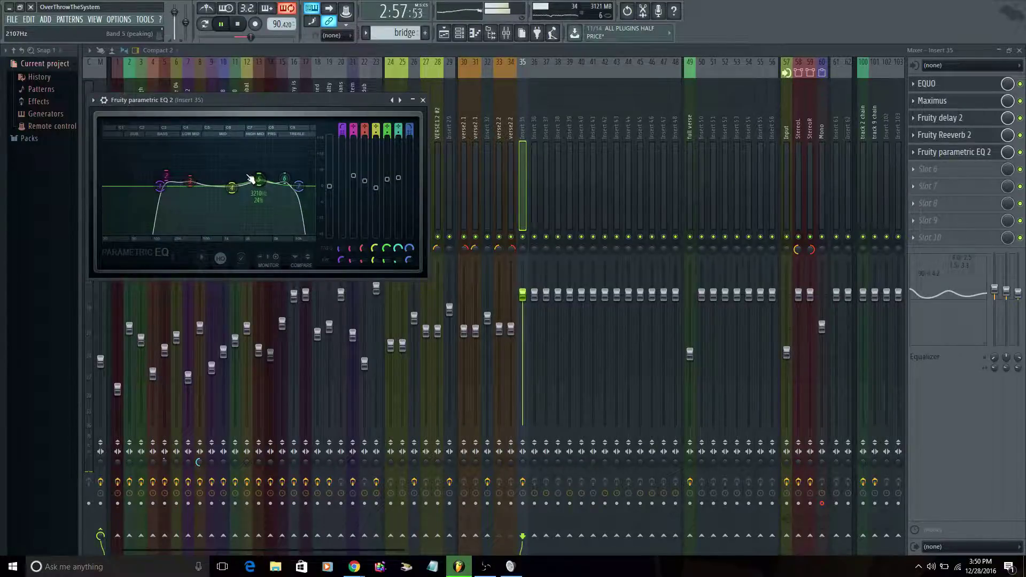
drag(231, 188, 229, 187)
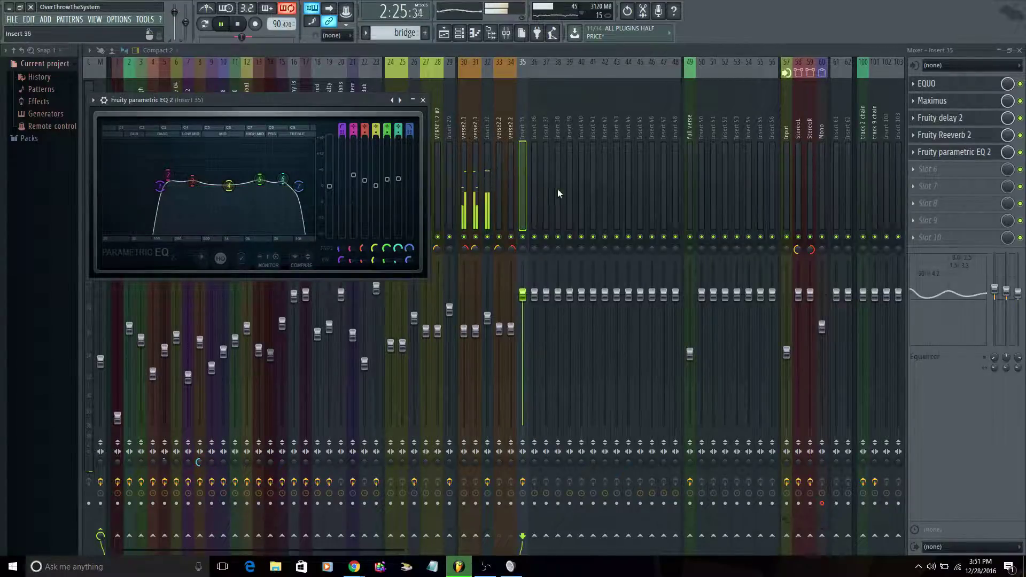
Step: Select the full verse mixer track and switch on its effect slots, starting with EQUO
click(488, 170)
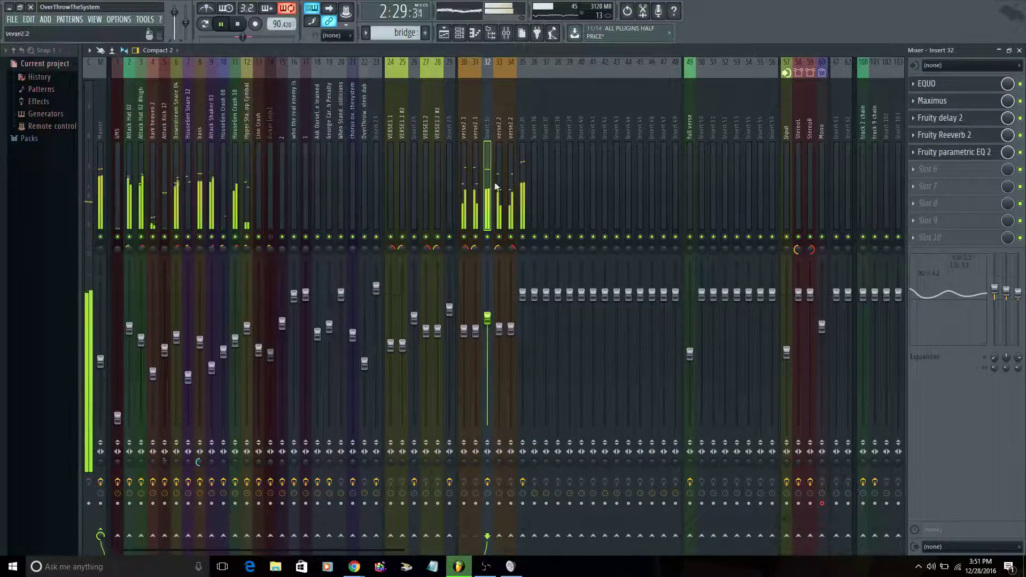
ctrl+click(524, 182)
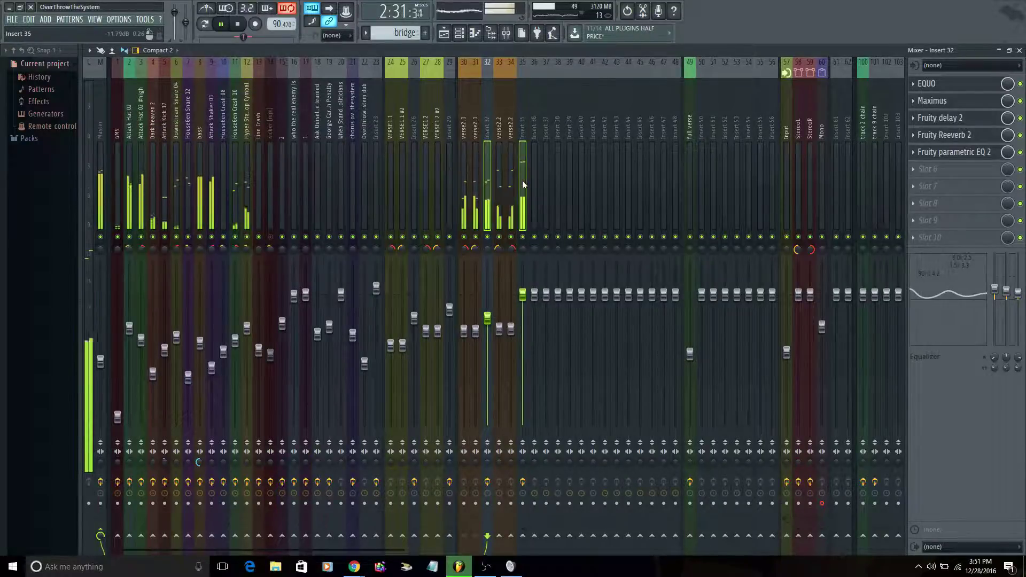
click(688, 173)
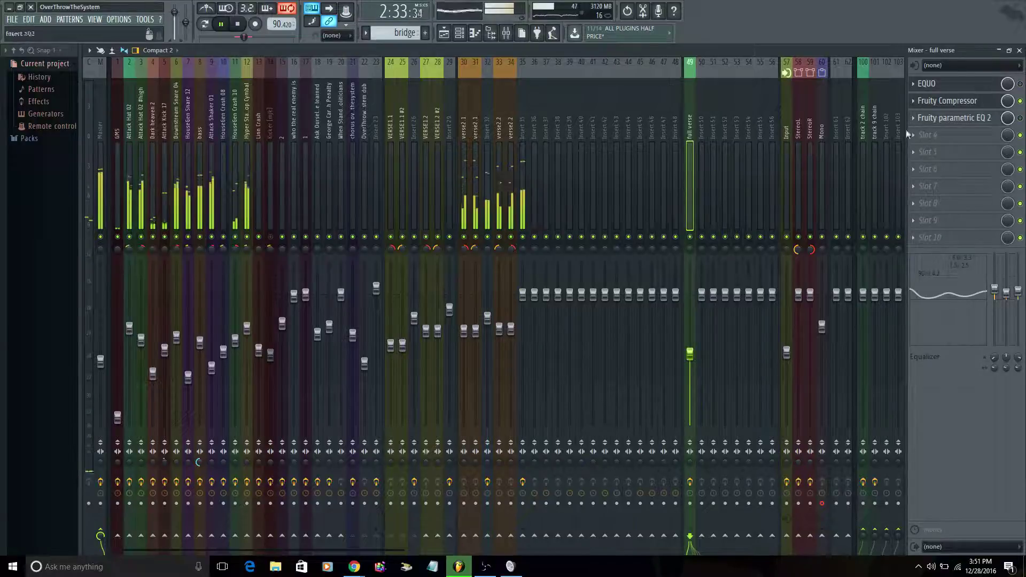
click(1021, 84)
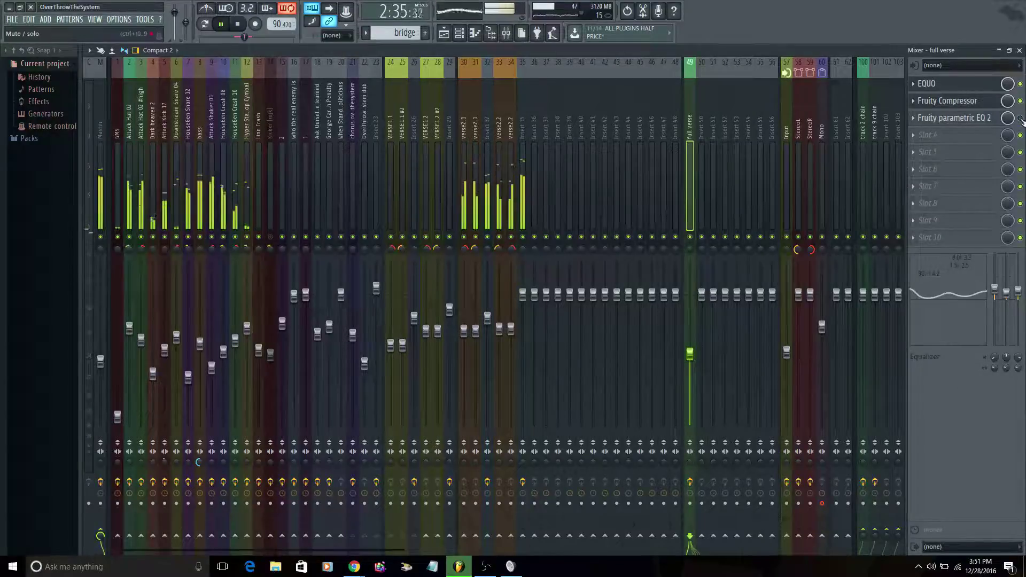
Step: Route Inserts 32 and 35 only to the full verse track and lower Insert 35's fader to match Insert 32
click(489, 182)
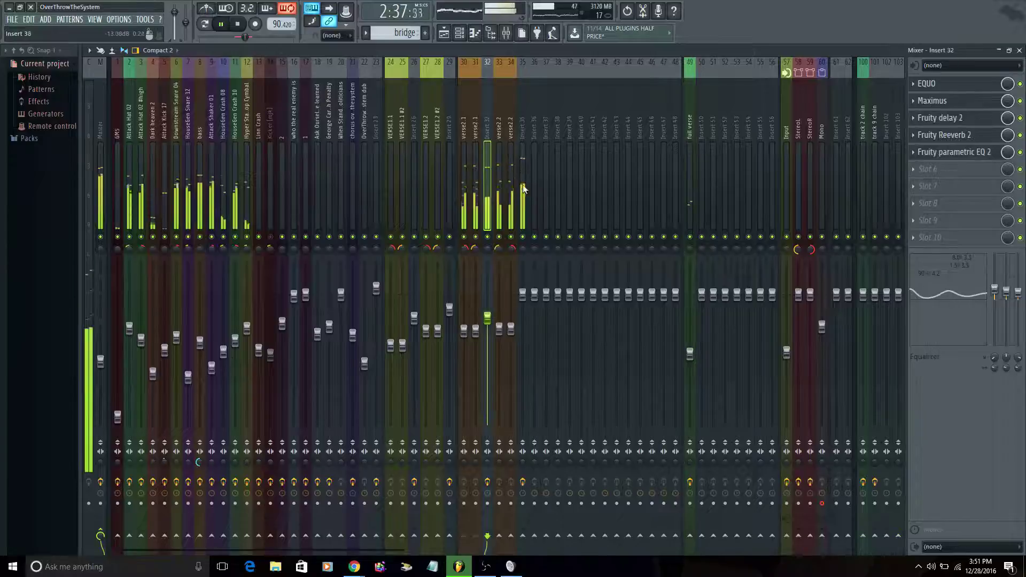
ctrl+click(522, 182)
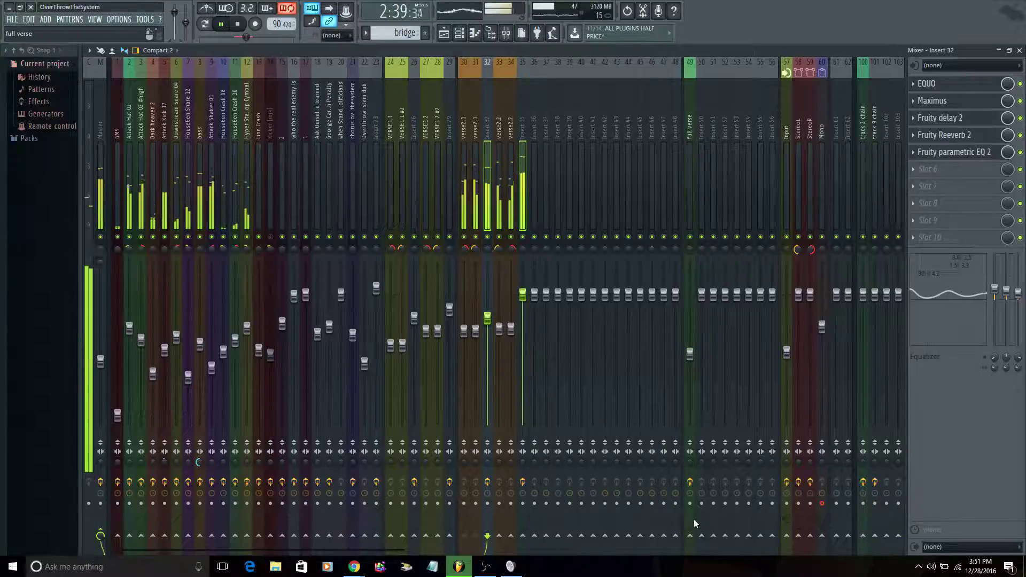
right_click(691, 535)
click(743, 515)
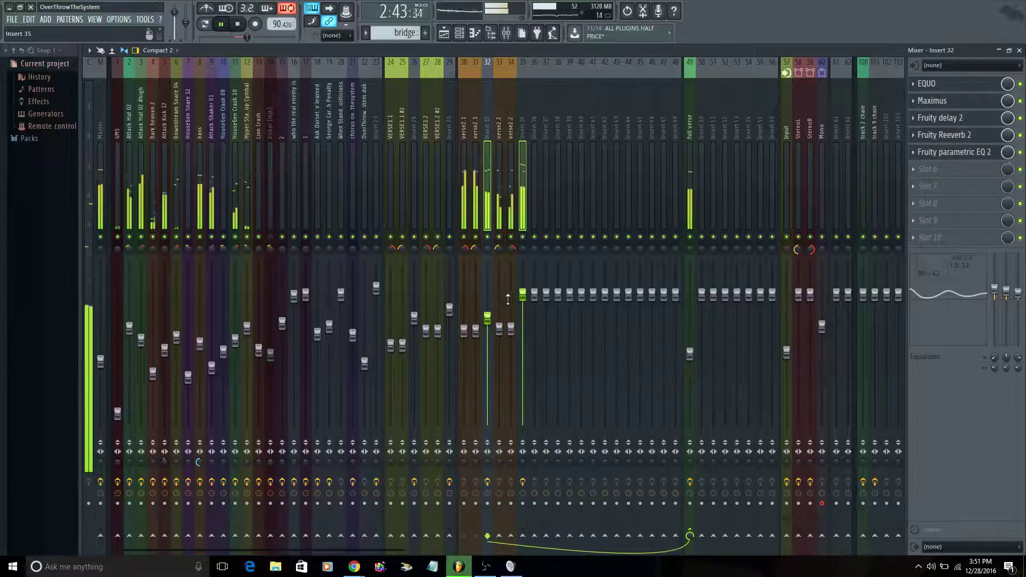
scroll(694, 356, up, 2)
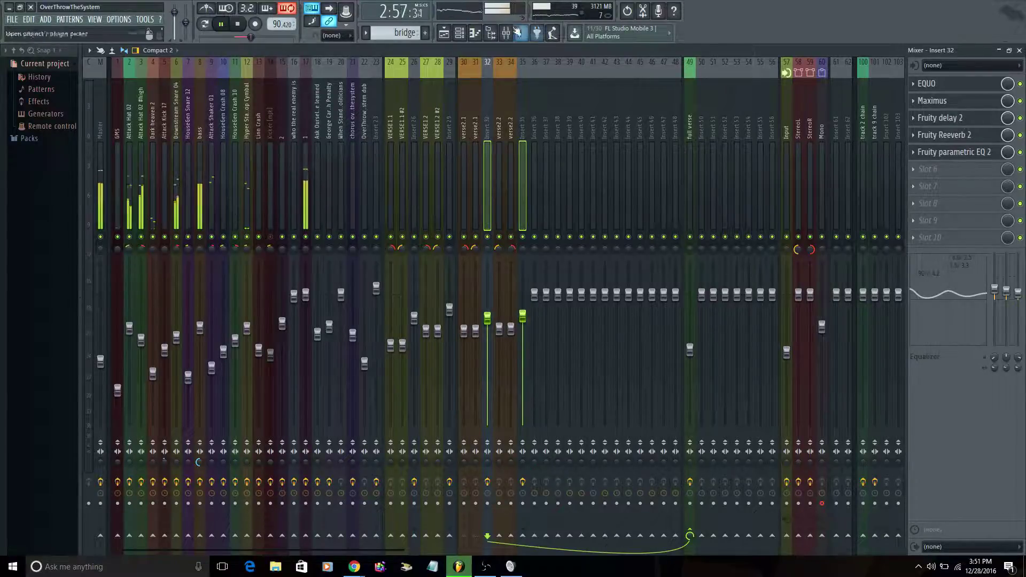
Step: Zoom in on the first verse2.2 clips in the Playlist to compare their waveform timing with the verse2.1 clip above
click(444, 32)
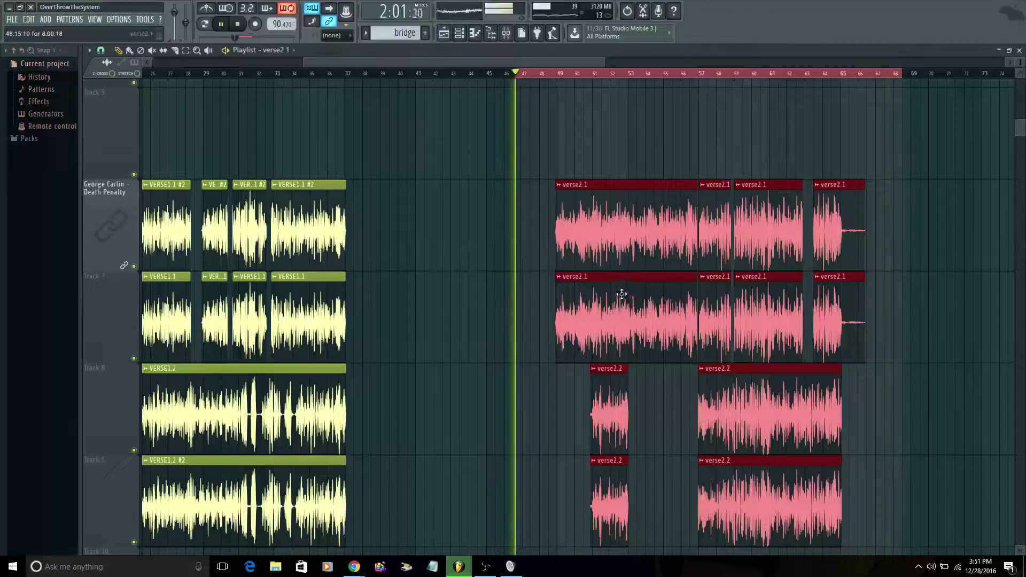
drag(631, 481, 574, 346)
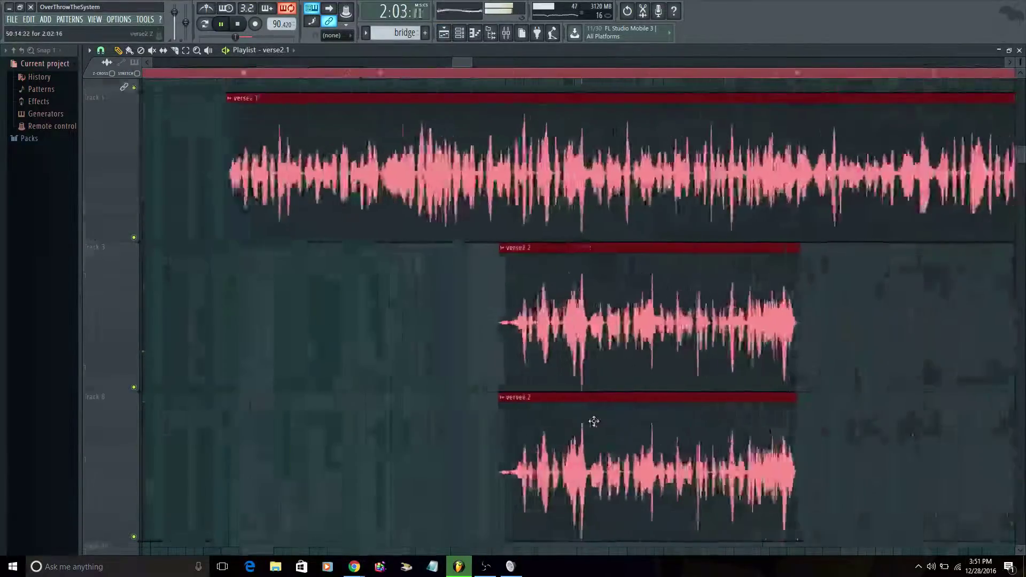
drag(632, 413, 482, 236)
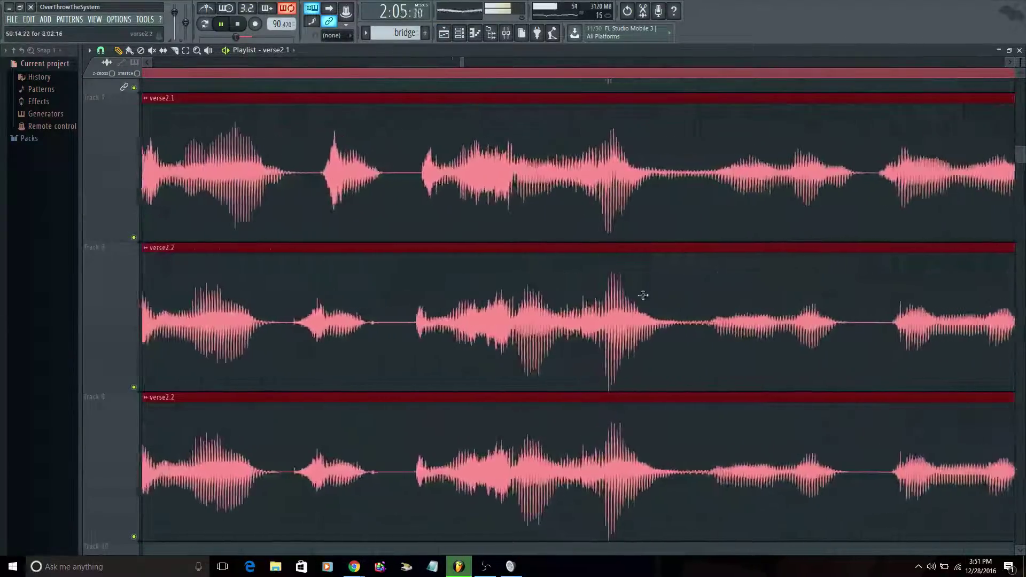